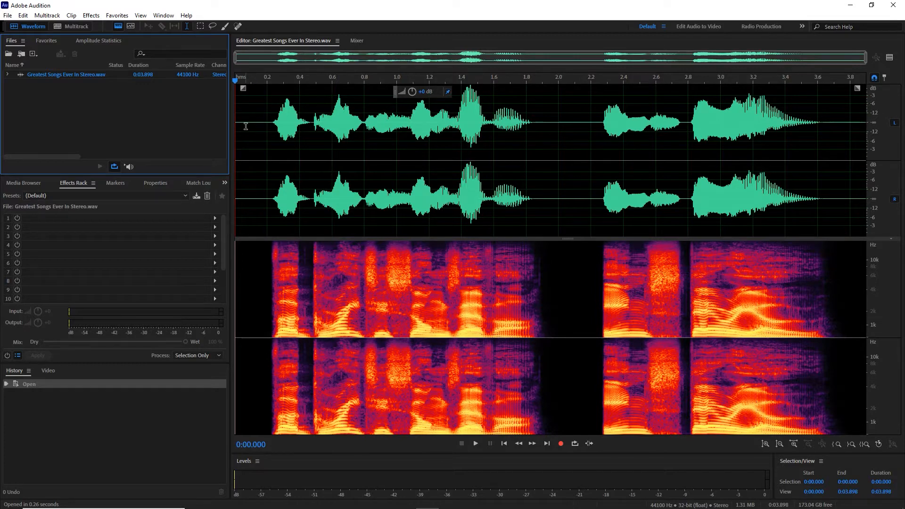
Step: Create a multitrack session named Stereo Width Effect and place Greatest Songs Ever In Stereo.wav at the start of Track 1
key("space")
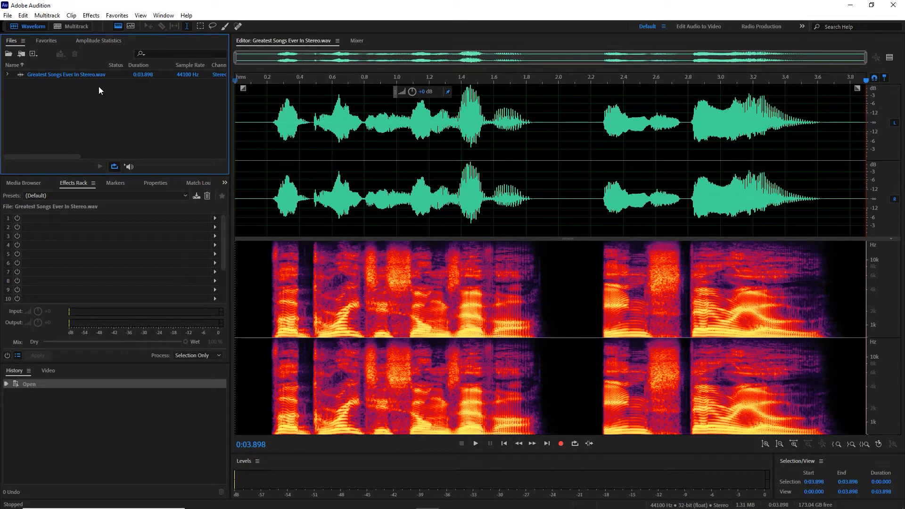
left_click(75, 27)
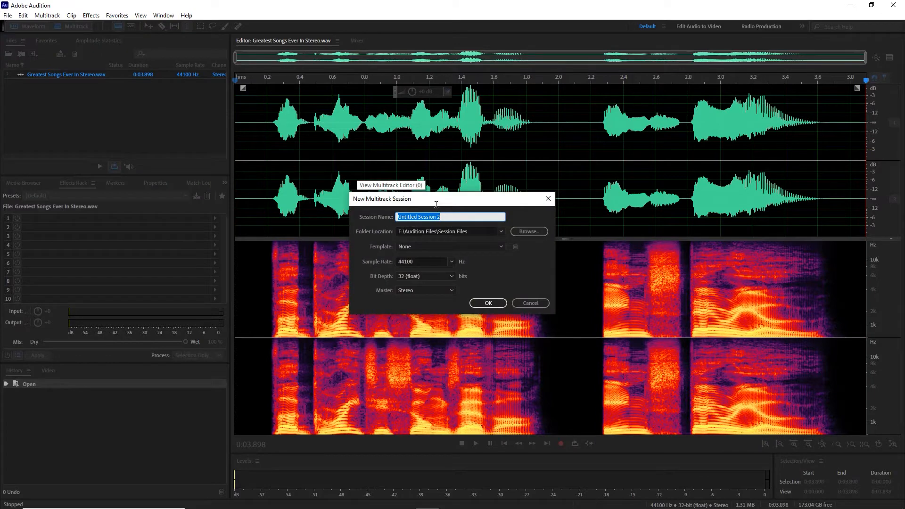
type("Stereo Width Effect")
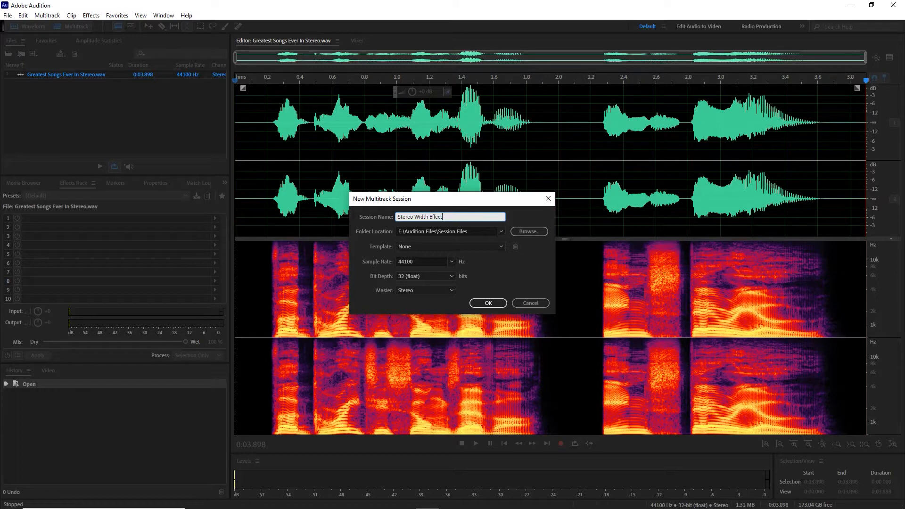
key("Return")
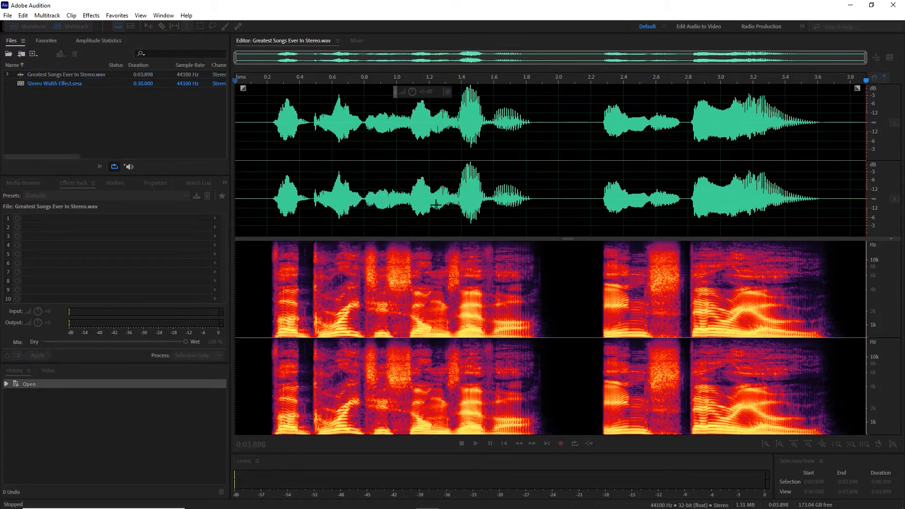
left_click_drag(87, 74, 330, 113)
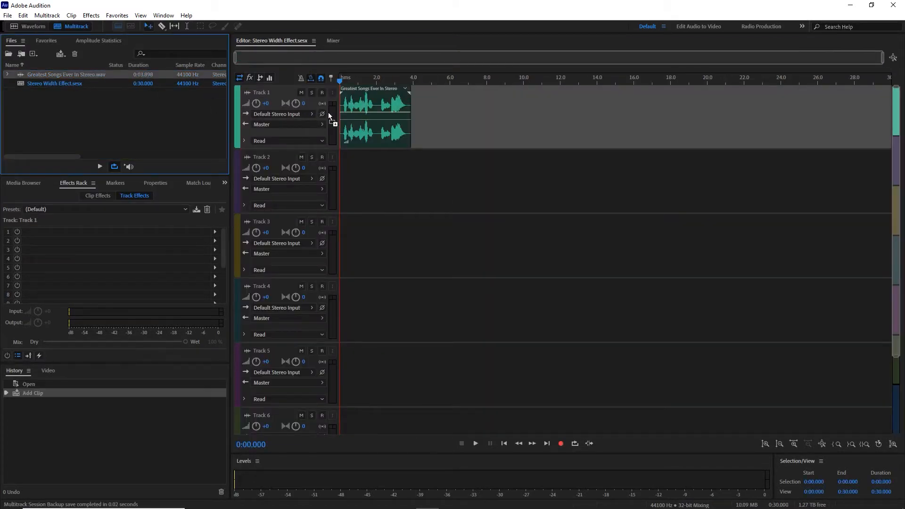
Step: Split the Track 1 clip in the silent gap at about 0:02.049 and play the session from near its beginning
left_click(377, 80)
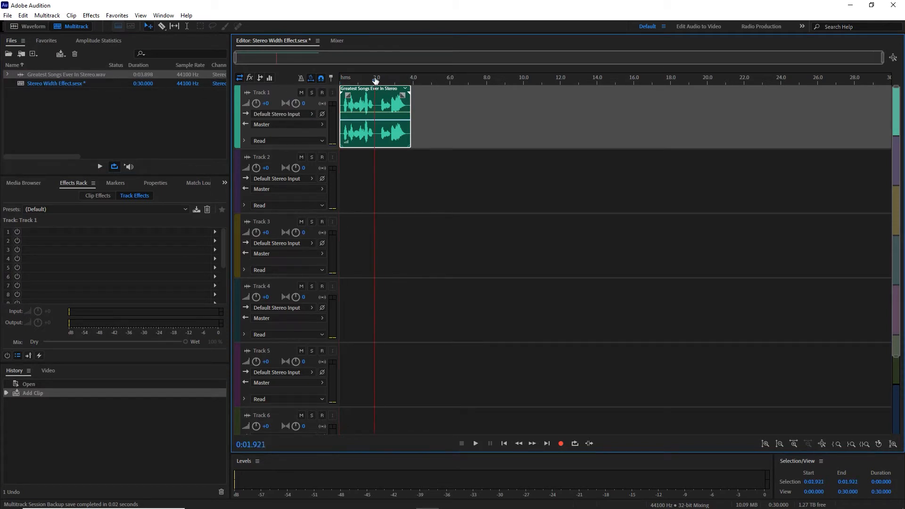
key("ctrl+k")
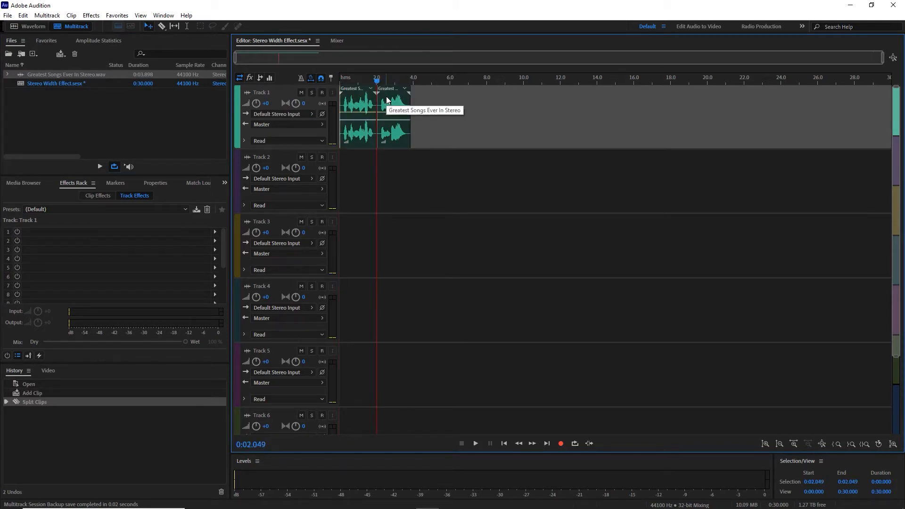
scroll(388, 99, "up", 6)
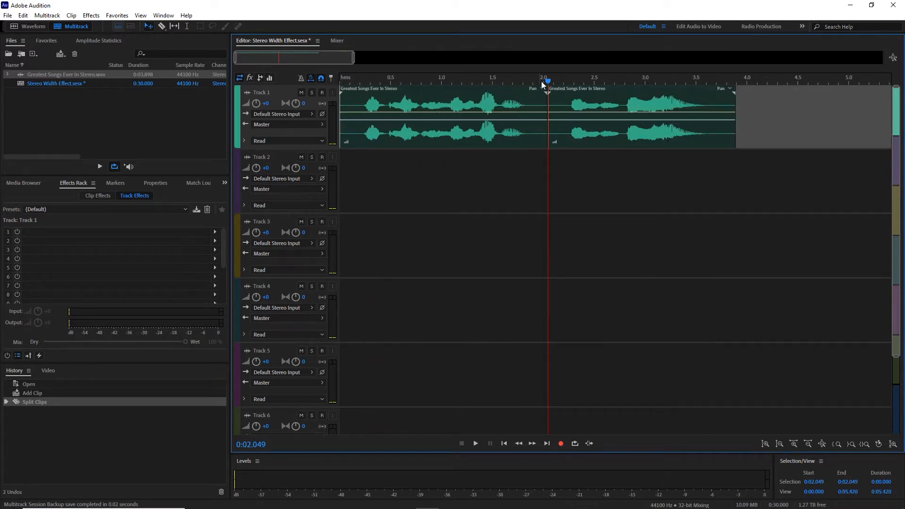
left_click(354, 81)
key("space")
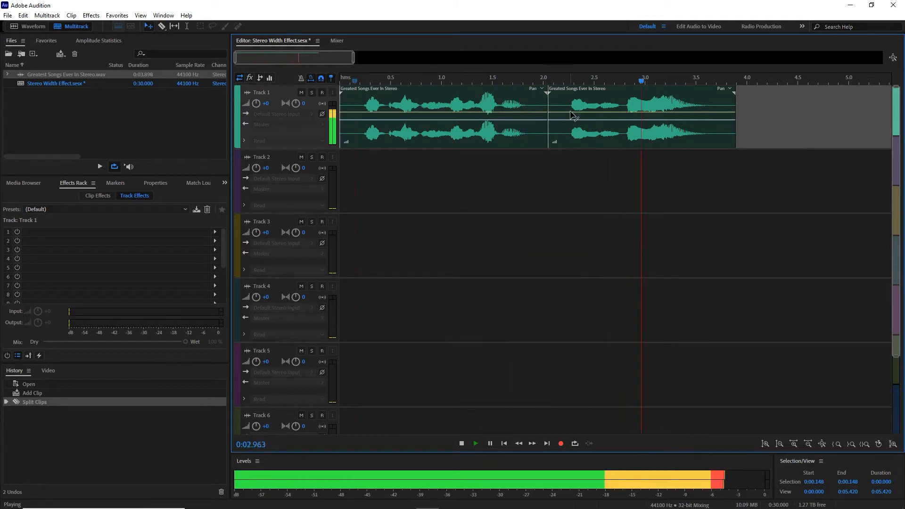
Step: Move the second half of the split clip to Track 2 and copy it to Track 3 at the same time position
left_click(607, 106)
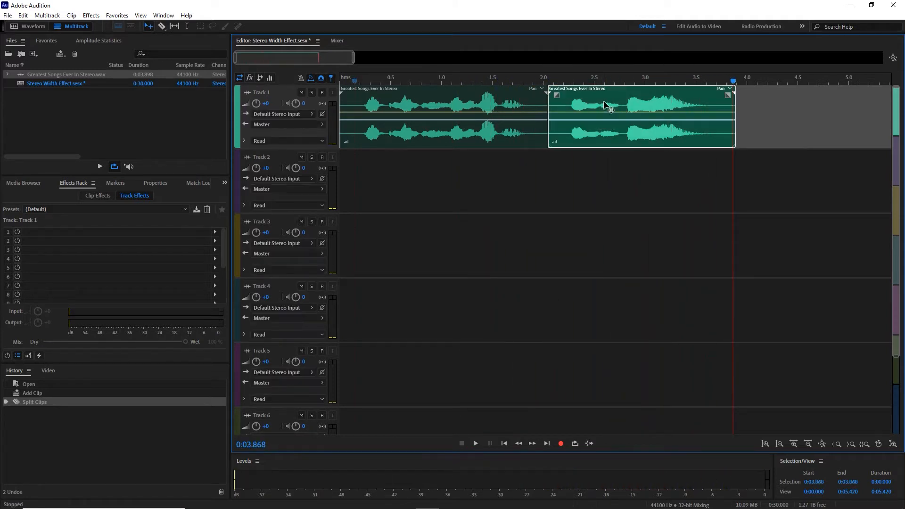
left_click_drag(604, 101, 608, 161)
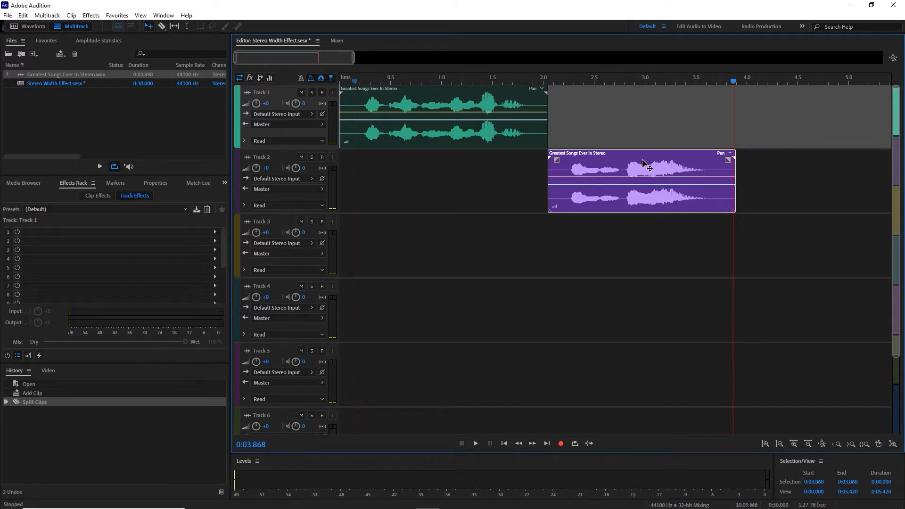
left_click_drag(642, 159, 618, 231)
left_click(647, 239)
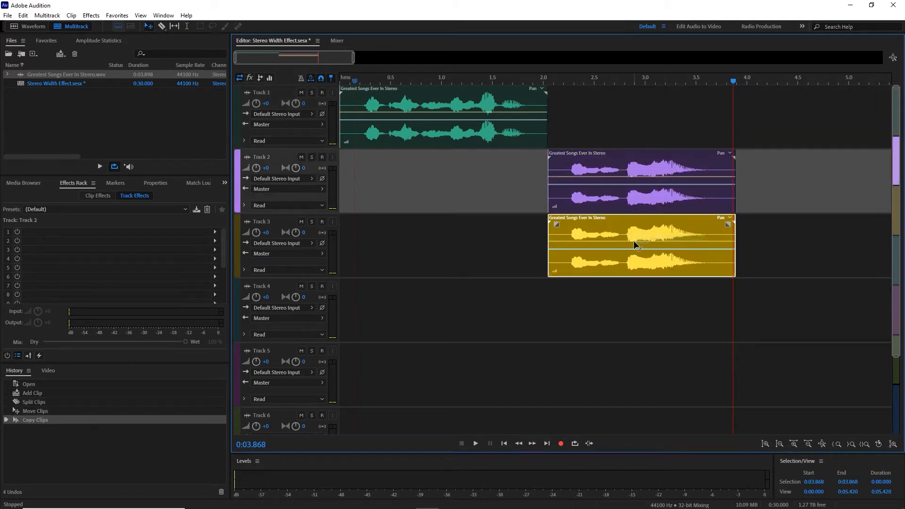
Step: Shift the Track 3 clip so it starts about 0.02 s behind the matching clip on Track 2
scroll(480, 171, "up", 3)
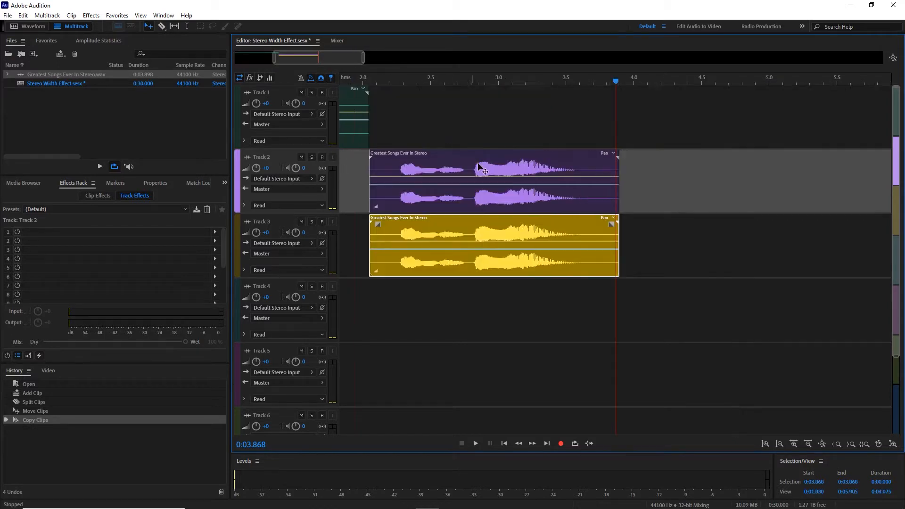
left_click_drag(399, 74, 416, 94)
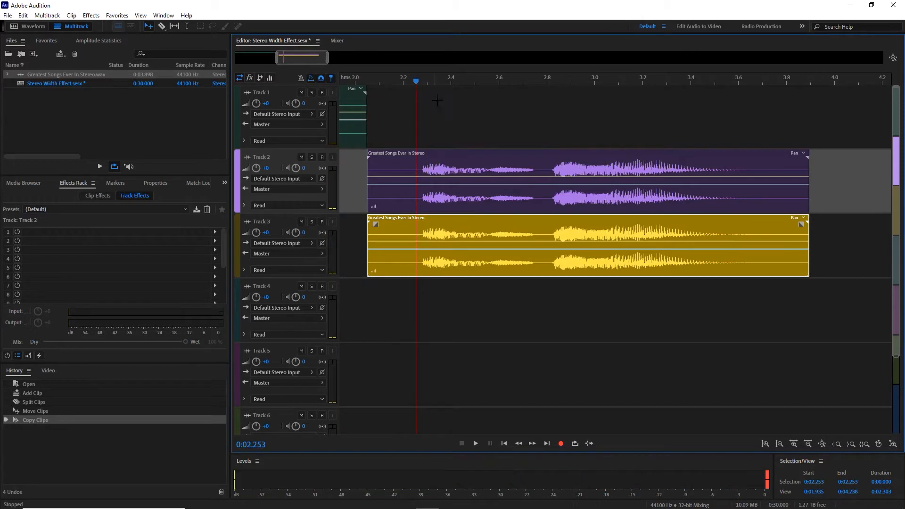
scroll(658, 242, "up", 4)
scroll(660, 243, "up", 1)
left_click_drag(598, 225, 613, 228)
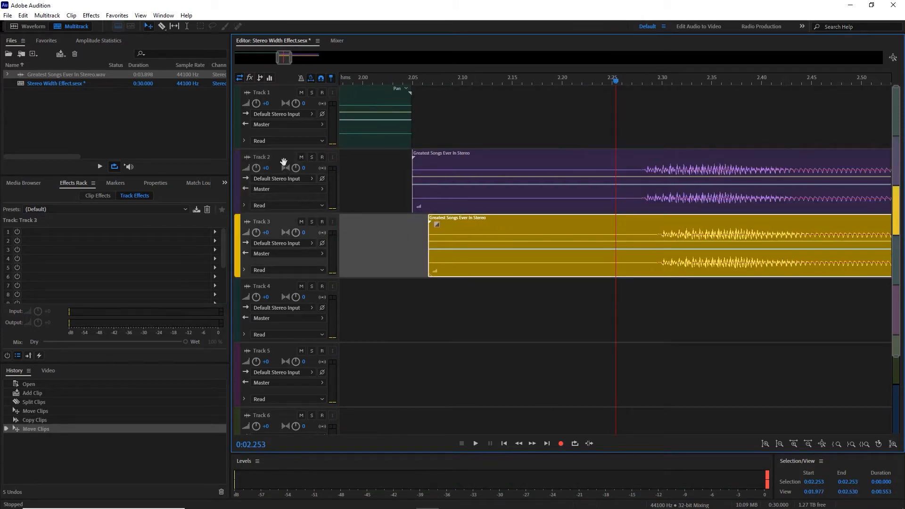
Step: Play the whole session from the start to hear the two offset clips together
left_click(274, 93)
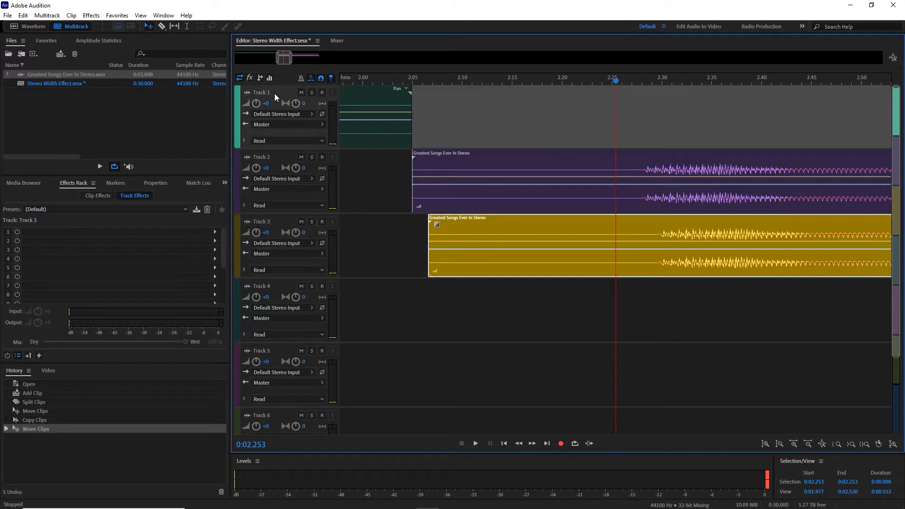
left_click(279, 158)
left_click(278, 222)
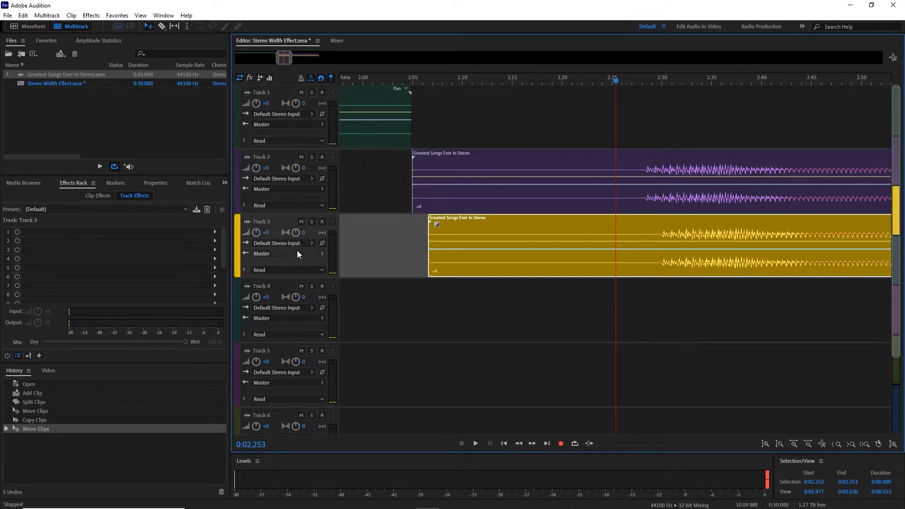
left_click(355, 81)
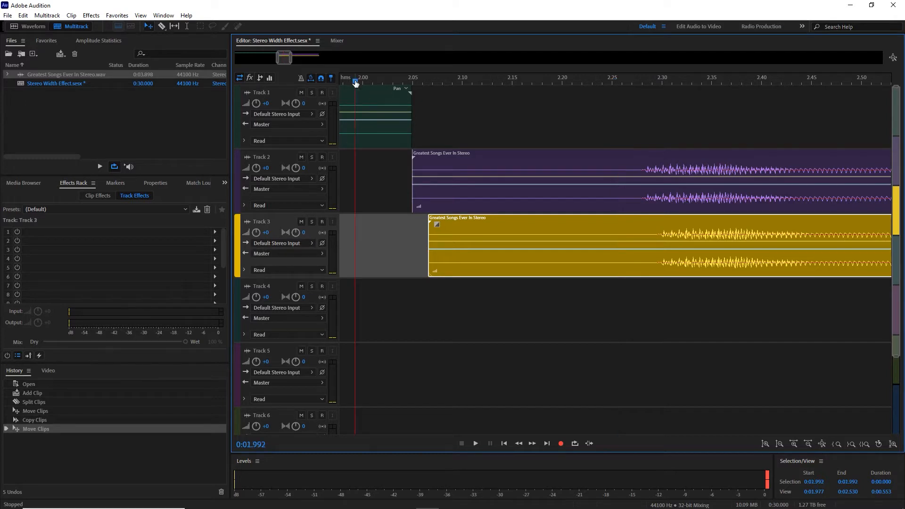
key("Home")
scroll(355, 81, "down", 8)
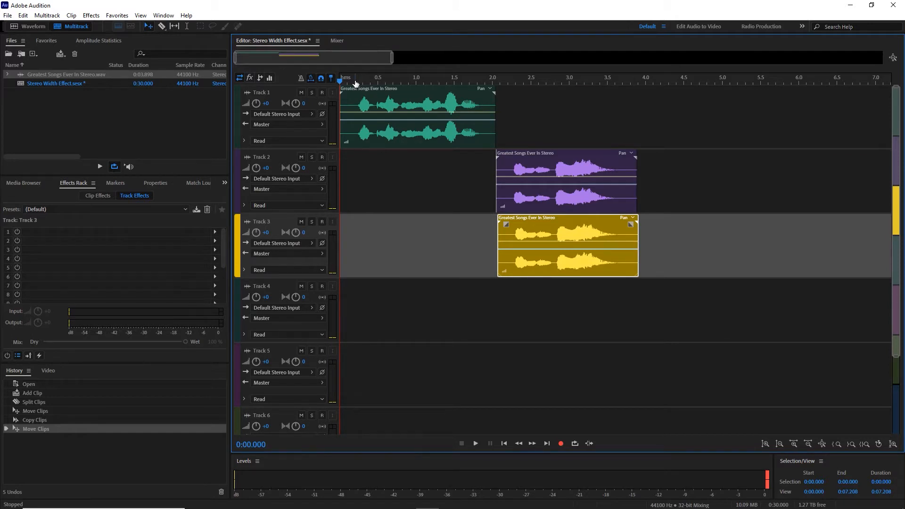
key("space")
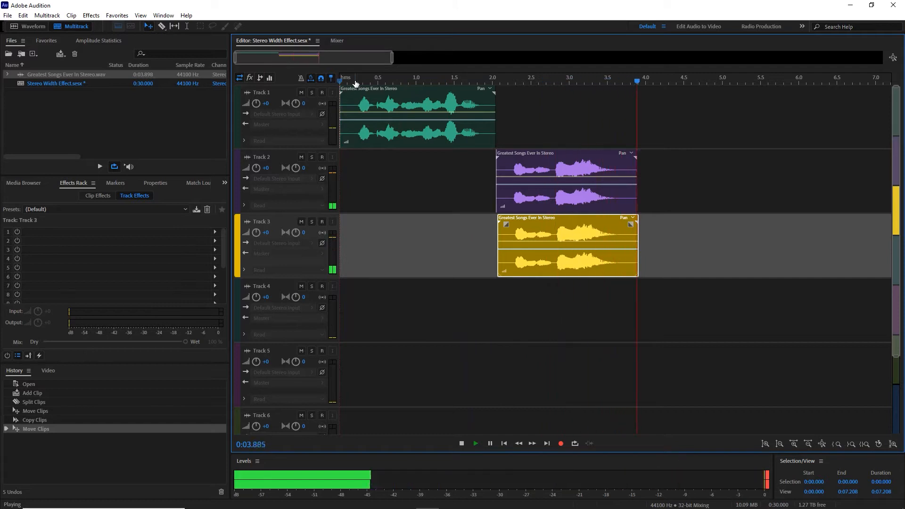
key("space")
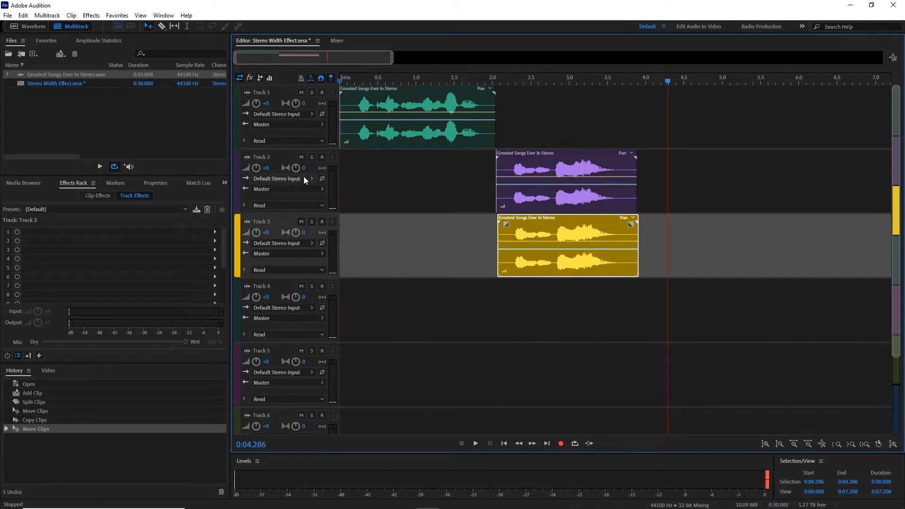
Step: Pan Track 2 to L100 and Track 3 to R99.7, and play the session from the start
left_click(266, 169)
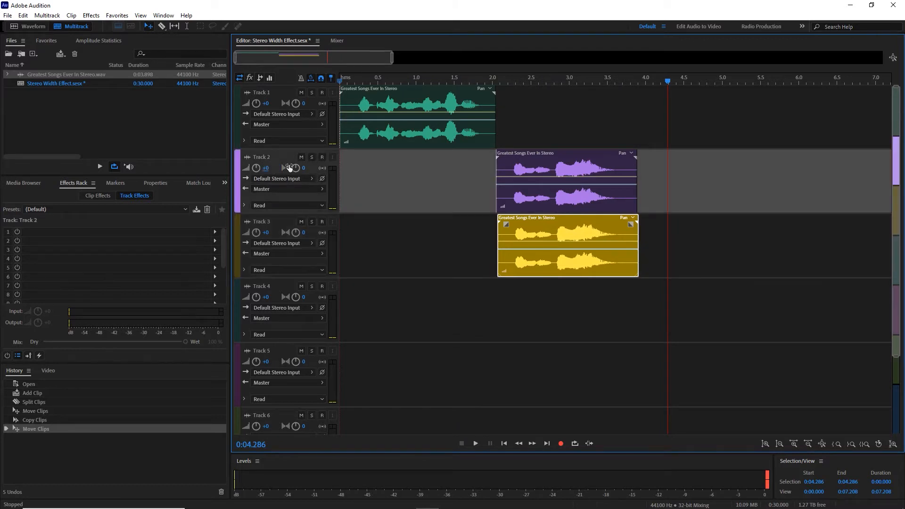
left_click_drag(302, 168, 80, 158)
left_click_drag(295, 233, 453, 241)
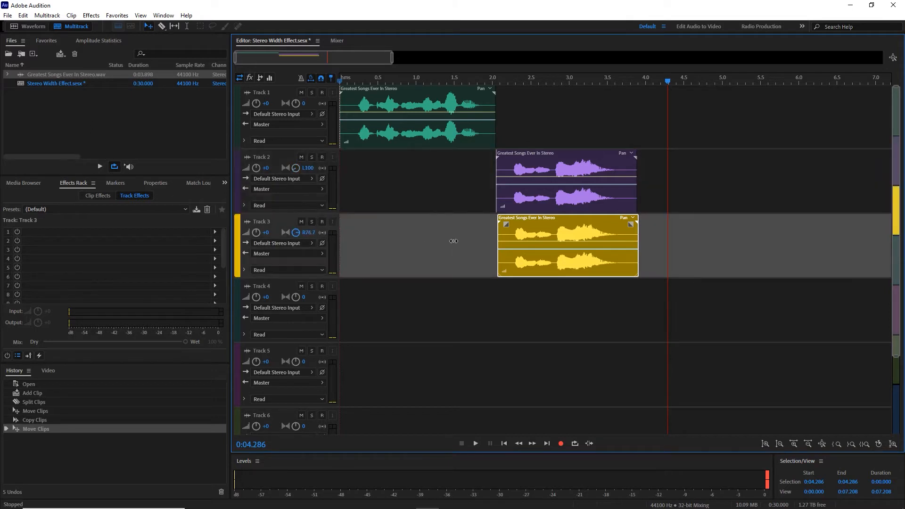
left_click_drag(365, 78, 321, 80)
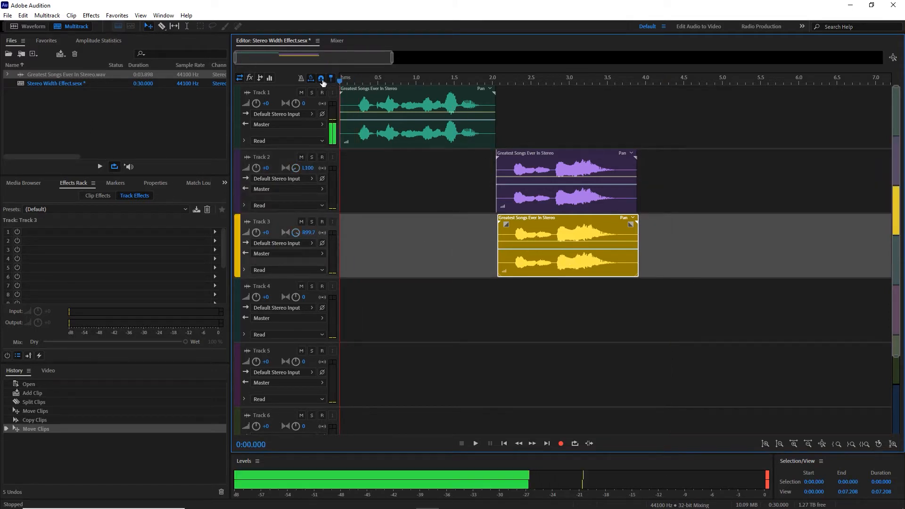
key("space")
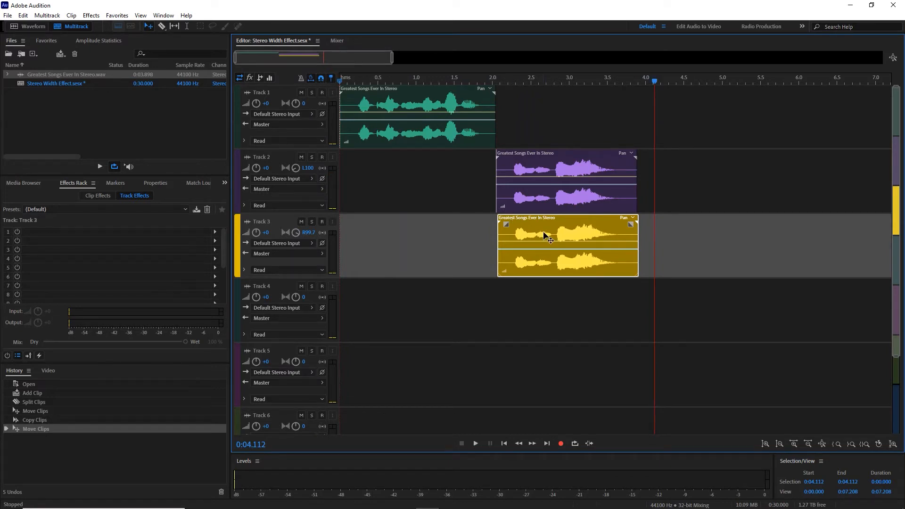
Step: Replace the offset Track 3 clip with an aligned copy of the Track 2 clip and play from about 0:02.019
key("Delete")
left_click_drag(548, 170, 551, 228)
left_click(573, 233)
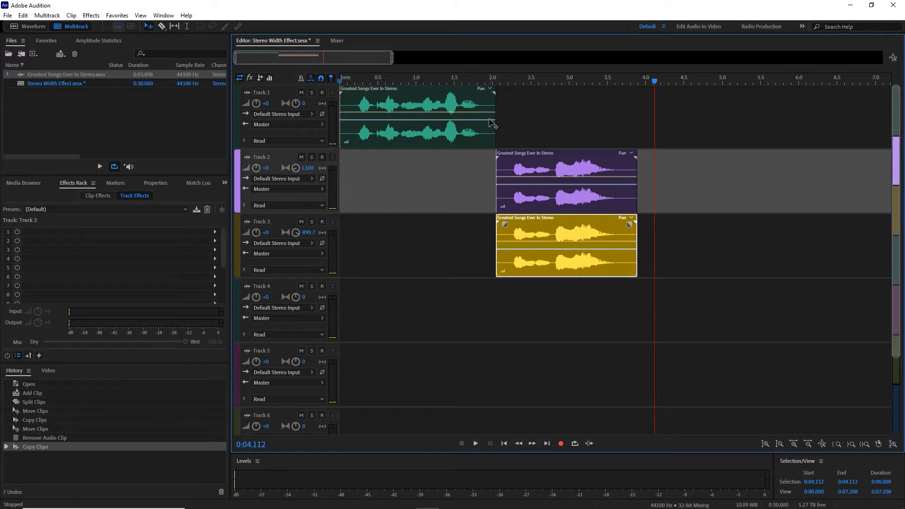
left_click(494, 82)
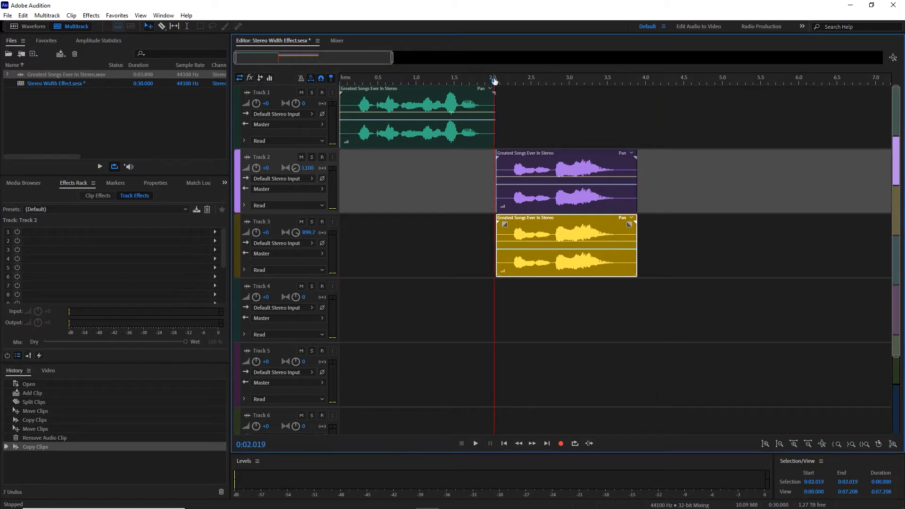
key("space")
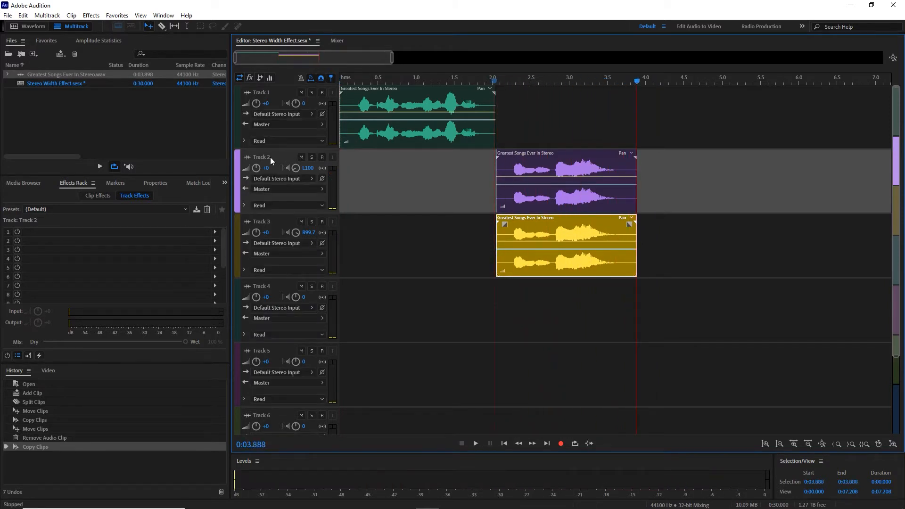
Step: Add a Chorus modulation effect with default settings to Track 2 as a track effect
left_click(215, 231)
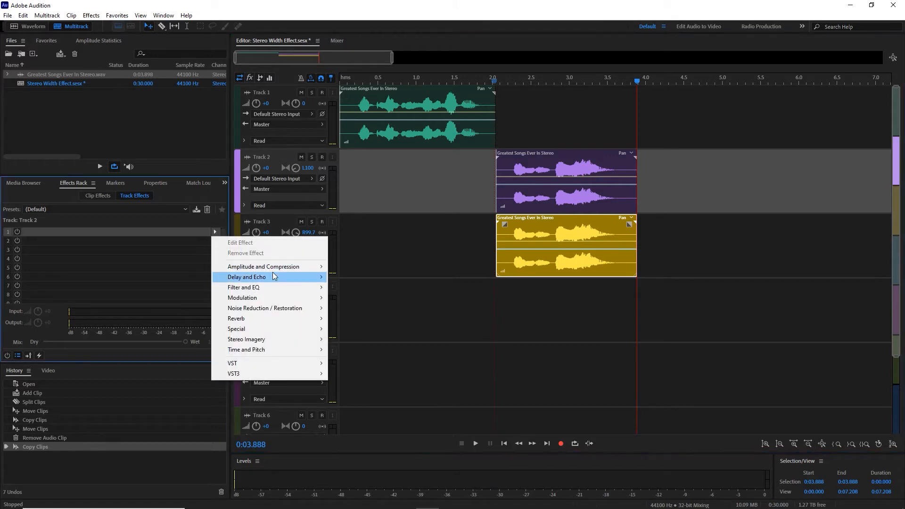
mouse_move(276, 299)
left_click(351, 298)
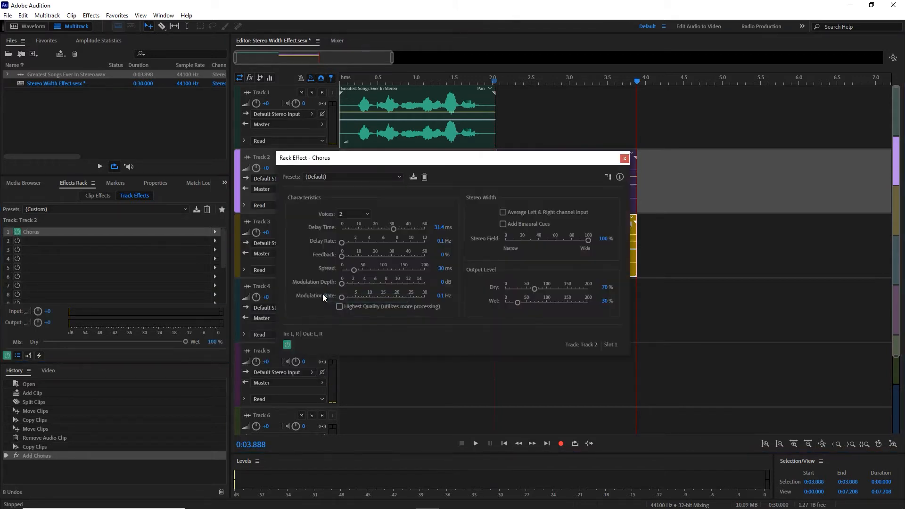
left_click(625, 159)
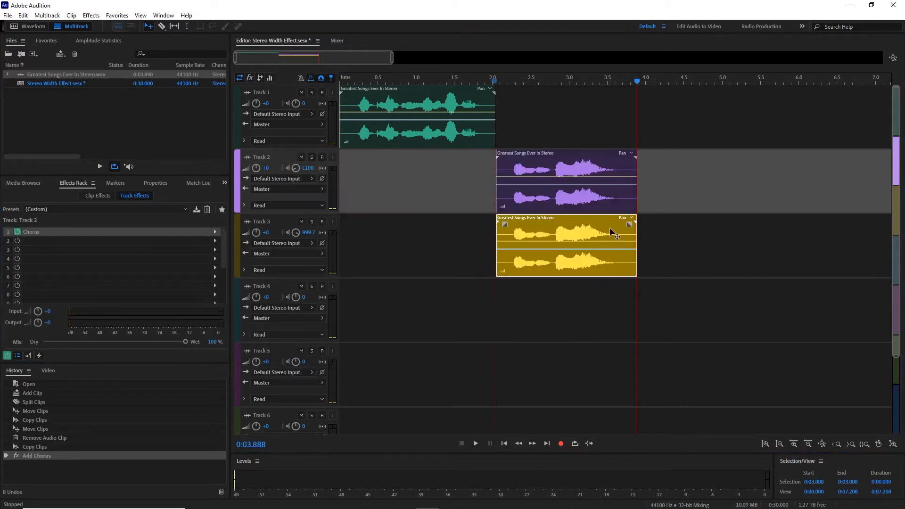
Step: Add a Flanger modulation effect with default settings to Track 3 and return the playhead to the session start
left_click(609, 227)
left_click(214, 232)
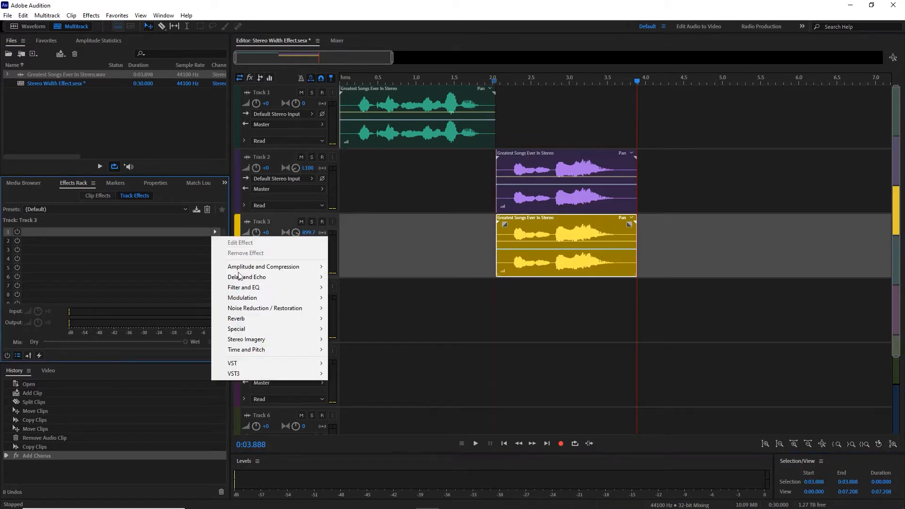
mouse_move(260, 299)
left_click(362, 320)
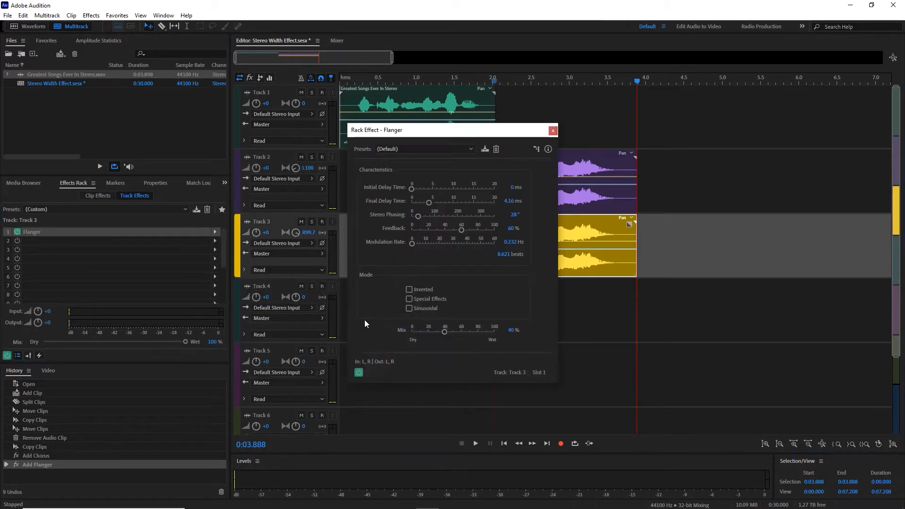
left_click(552, 131)
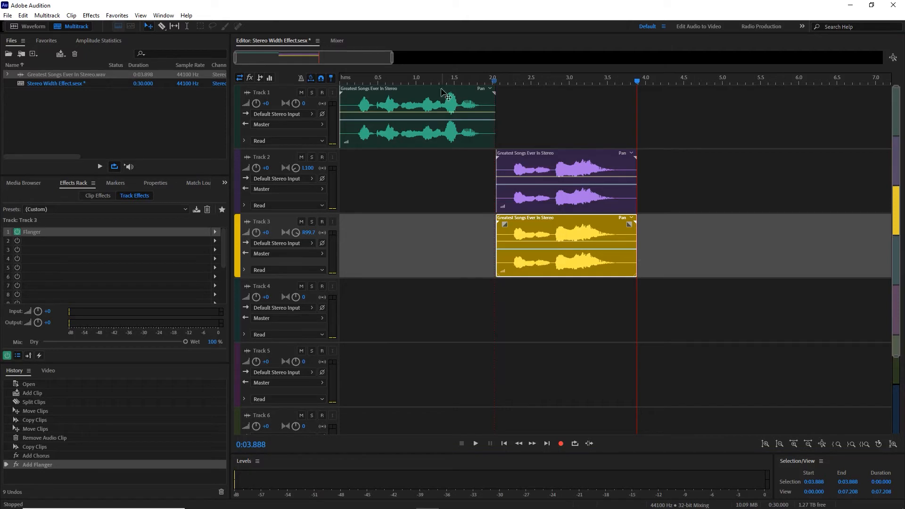
key("Home")
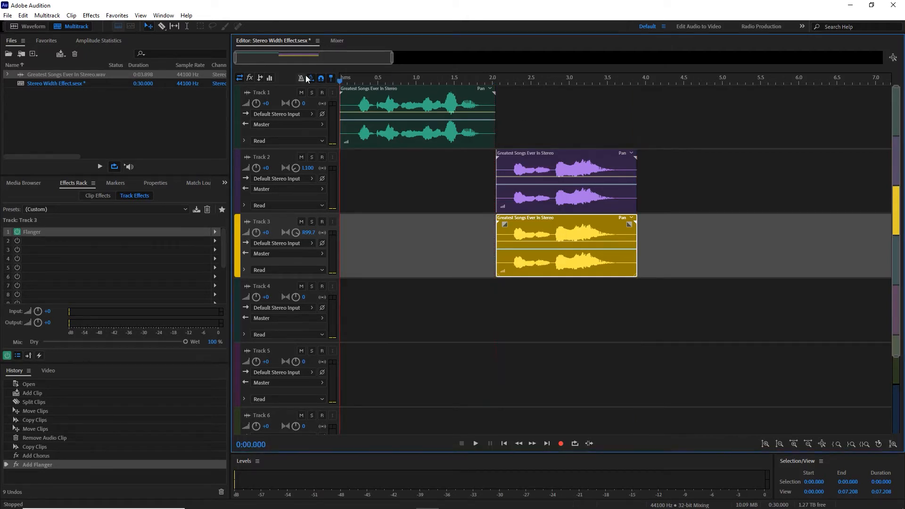
Step: Play the session from the start through the end of the clips on Tracks 2 and 3
key("space")
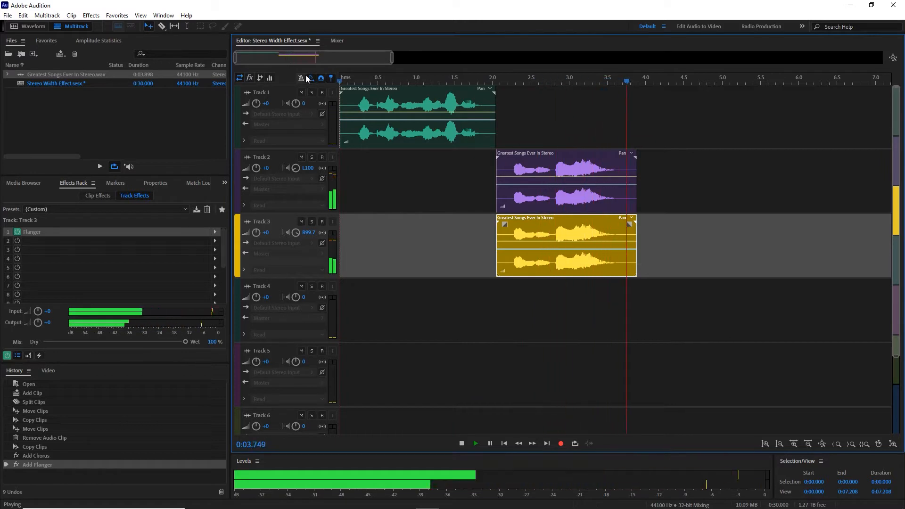
key("space")
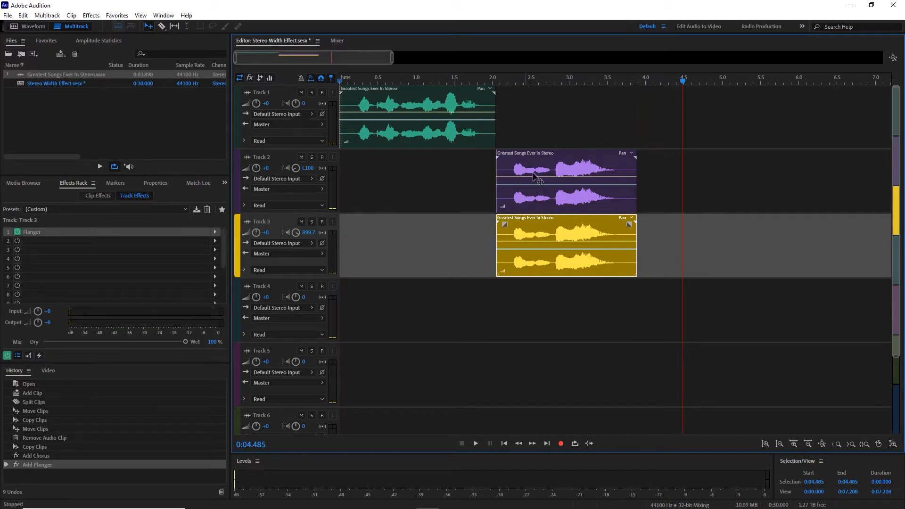
Step: Copy the Track 2 clip onto Track 5 and move the copy to start at about 0:04.16
left_click_drag(565, 163, 561, 369)
left_click(580, 373)
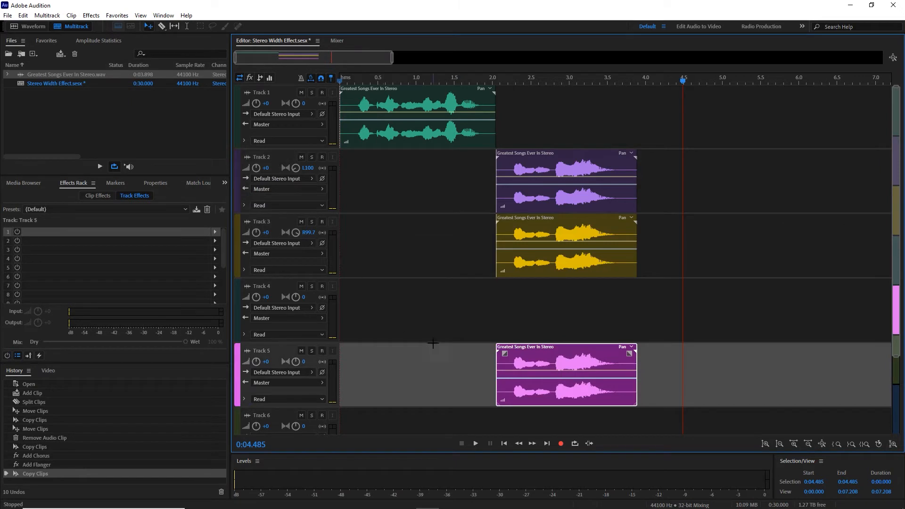
left_click_drag(519, 352, 680, 352)
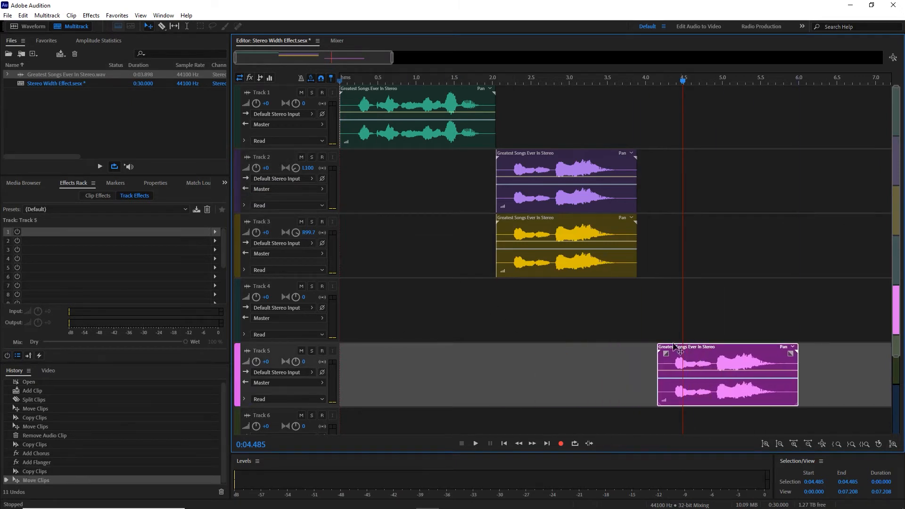
Step: Play the Track 5 clip from about 0:04.216, and return the playhead to about 0:04.266
left_click(663, 81)
key("space")
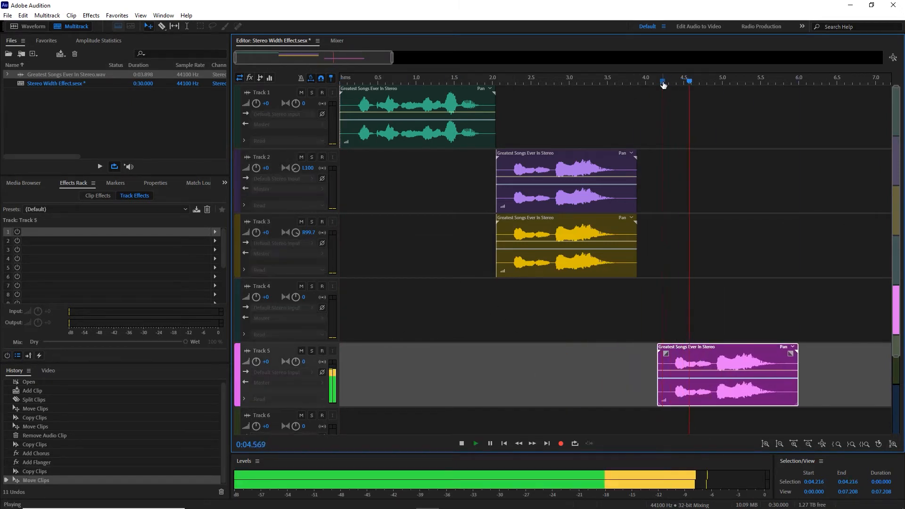
key("space")
left_click(672, 81)
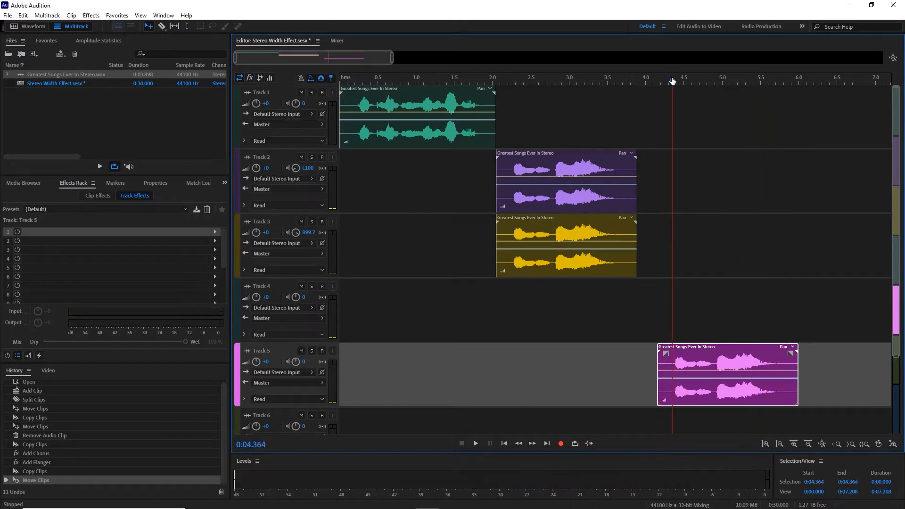
left_click(666, 81)
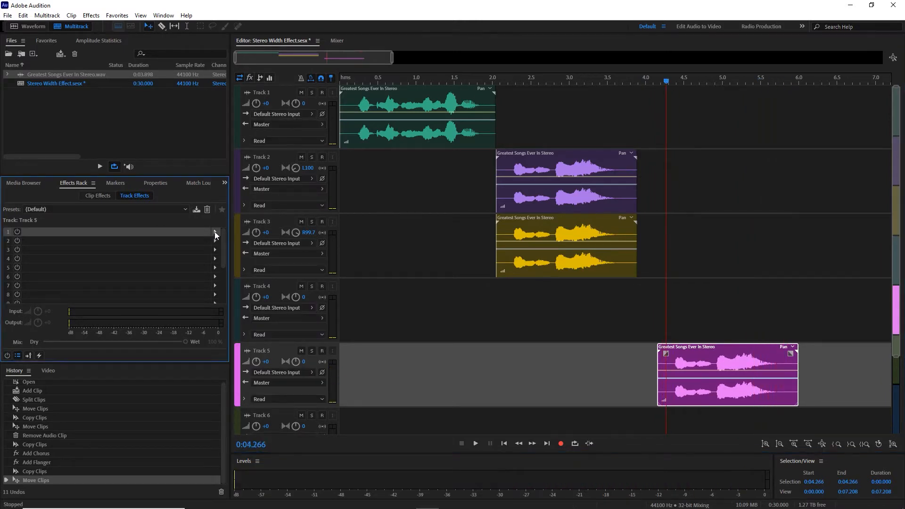
Step: Add a Chorus modulation effect with default settings to Track 5 and play its clip from about 0:04.081
left_click(215, 232)
mouse_move(272, 298)
left_click(361, 298)
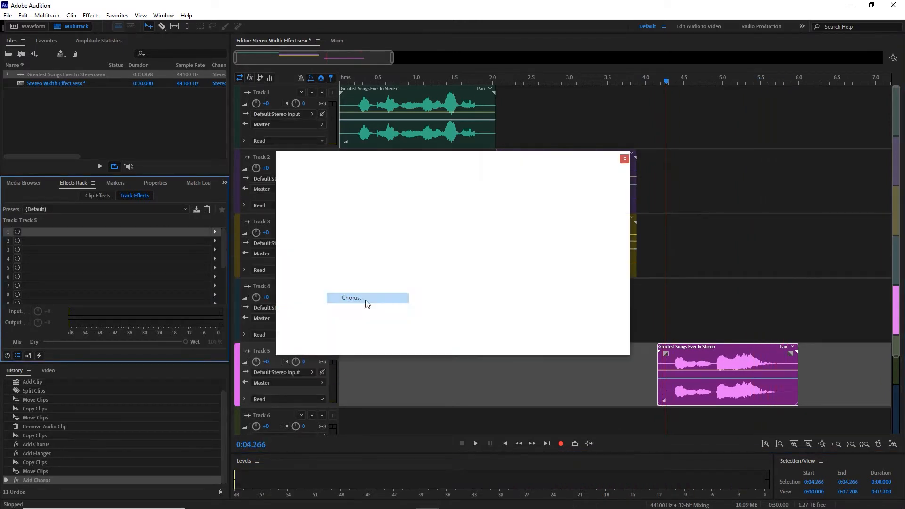
left_click(625, 159)
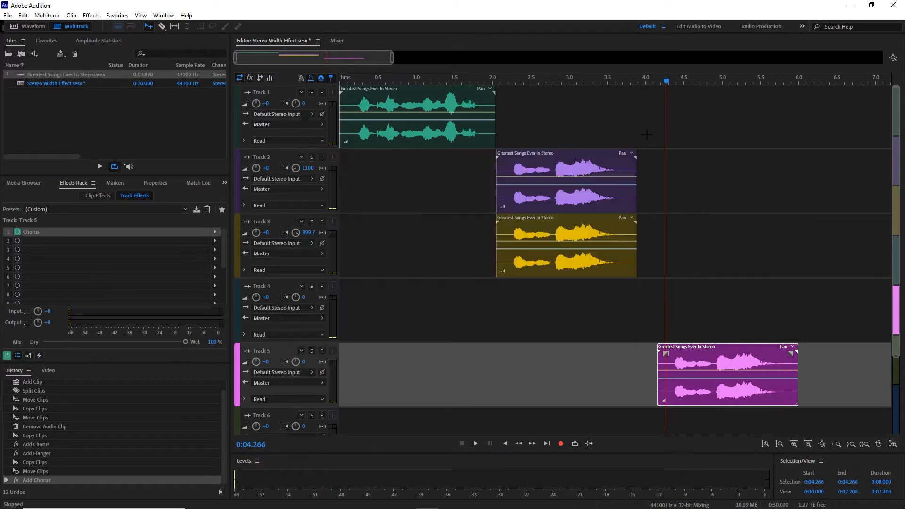
left_click(651, 82)
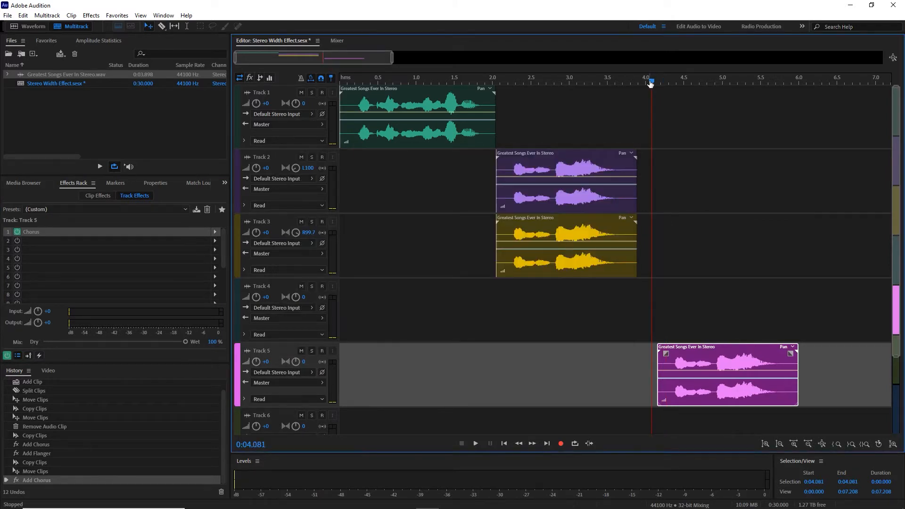
key("space")
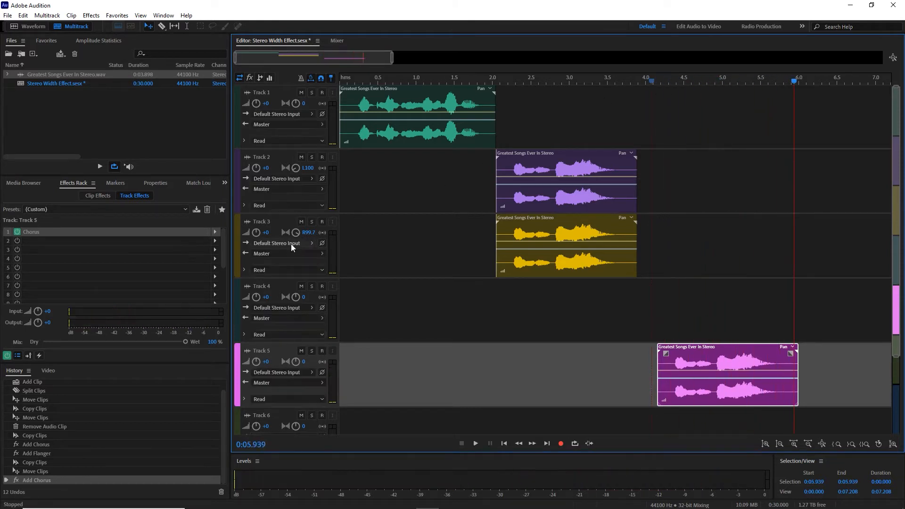
Step: Replace the Chorus on Track 5 with a Flanger at default settings and play from just before its clip
left_click(214, 232)
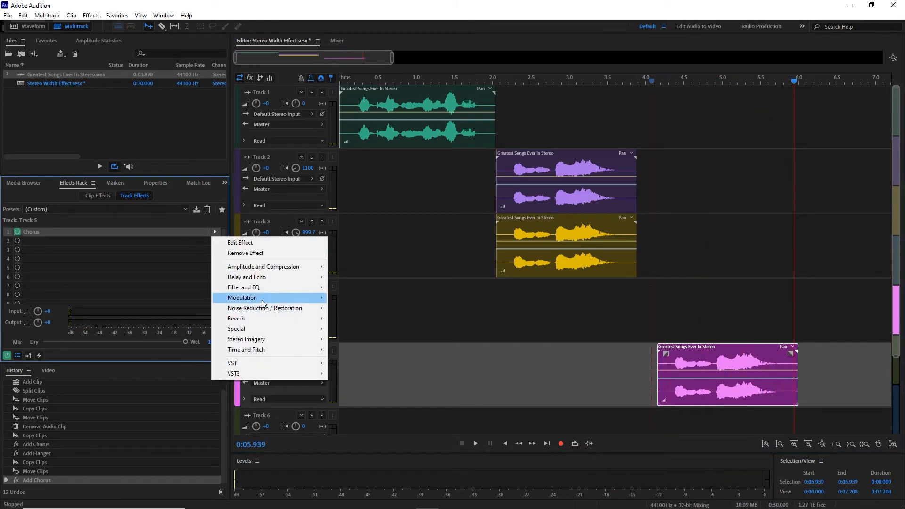
mouse_move(264, 298)
left_click(371, 320)
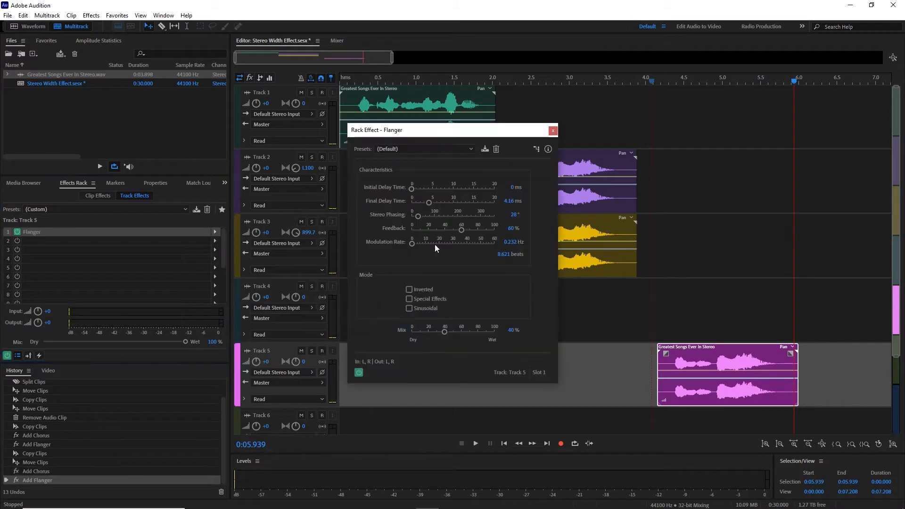
left_click(552, 131)
left_click(642, 81)
key("space")
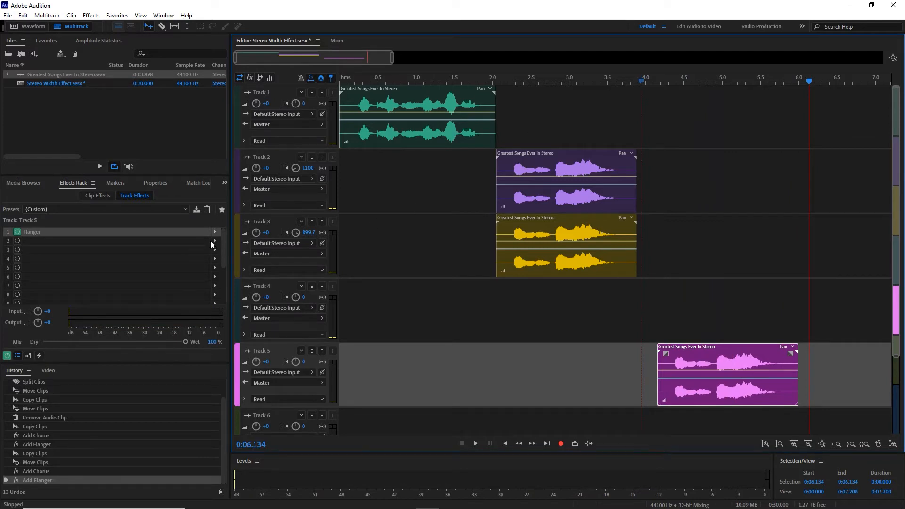
Step: Add a Chorus with default settings in Track 5's second effect slot and play its clip from about 0:04.069
left_click(213, 242)
mouse_move(272, 276)
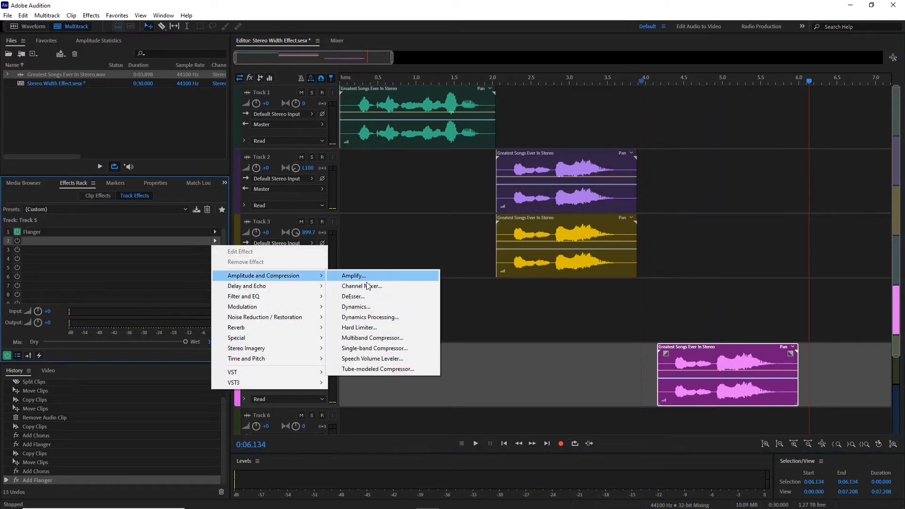
mouse_move(295, 306)
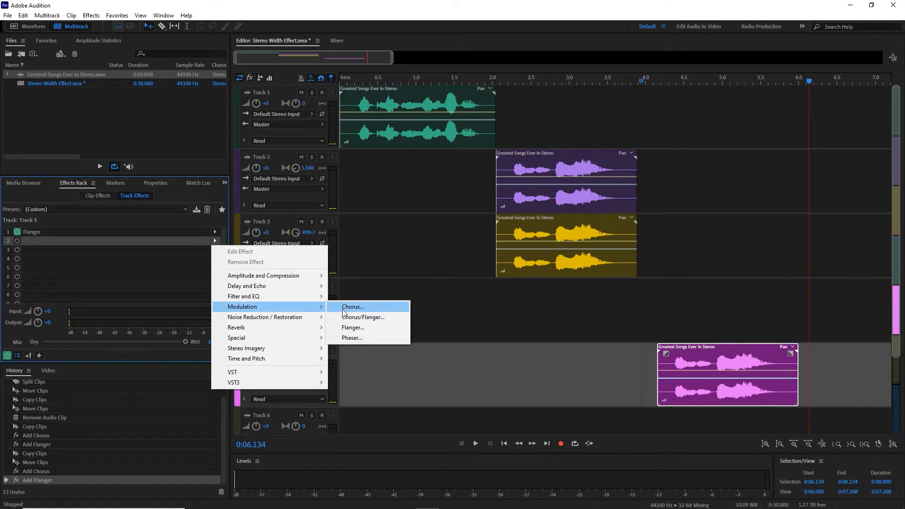
left_click(343, 307)
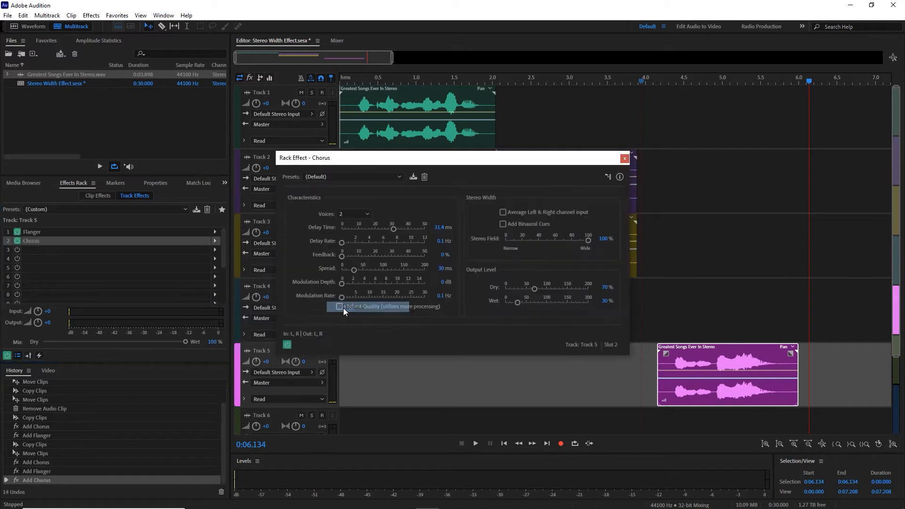
left_click(624, 159)
left_click(649, 86)
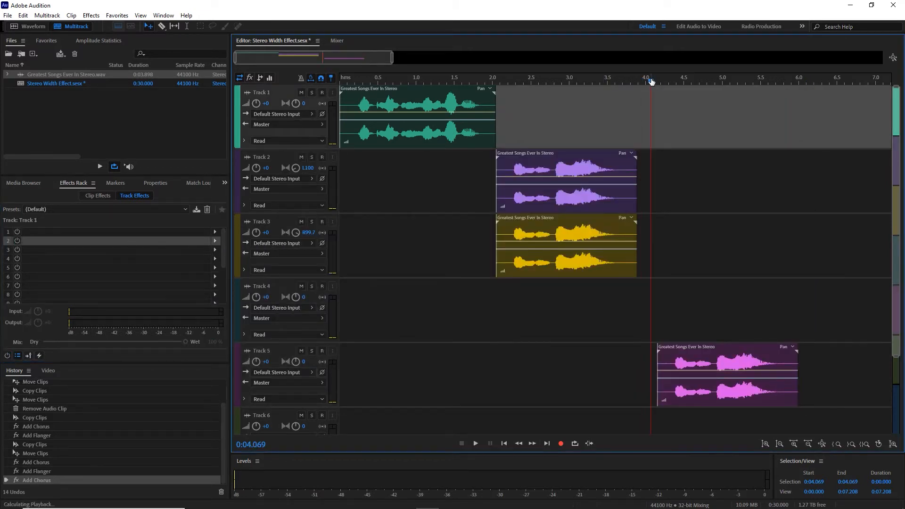
key("space")
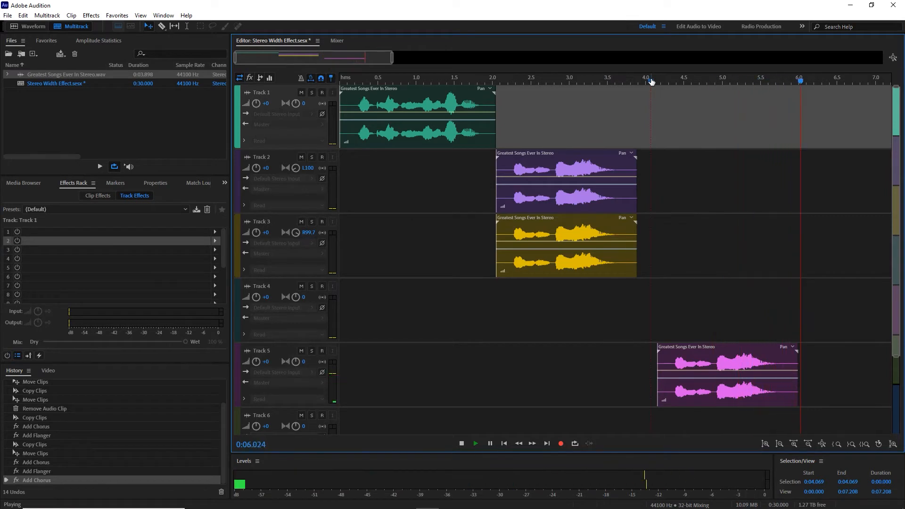
key("space")
Step: Copy the Track 2 and Track 3 clips together along their own tracks to start at 0:10
scroll(649, 181, "down", 4)
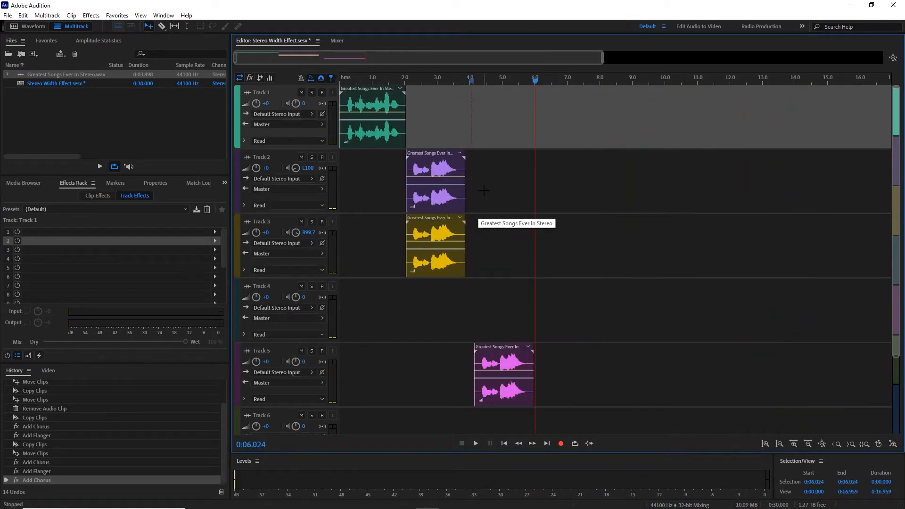
left_click_drag(484, 191, 382, 246)
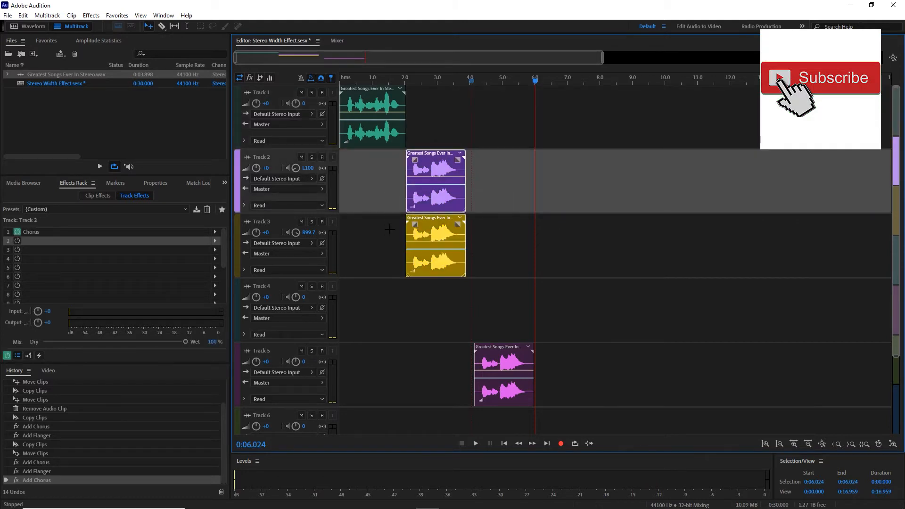
left_click_drag(433, 156, 692, 155)
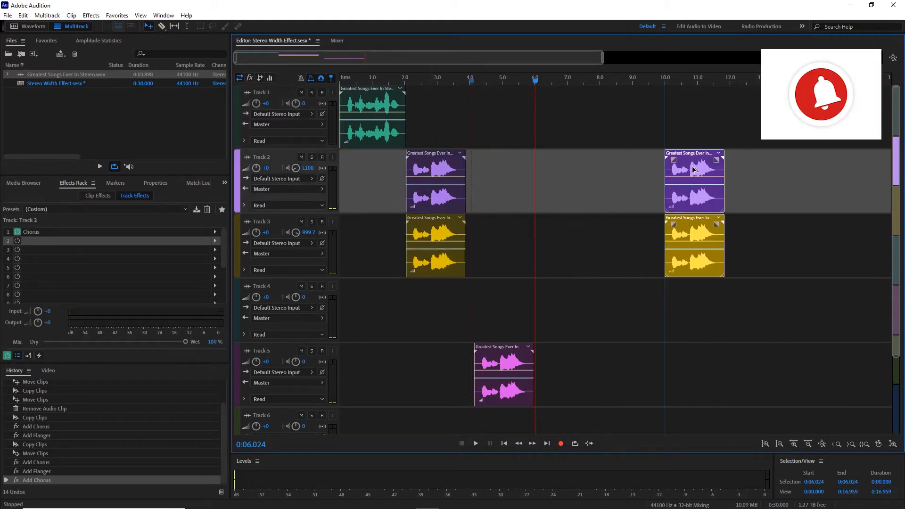
left_click(714, 174)
Step: Set the pan of Track 2 and Track 3 to 0 and play the copied clips from about 0:09.763
left_click(658, 81)
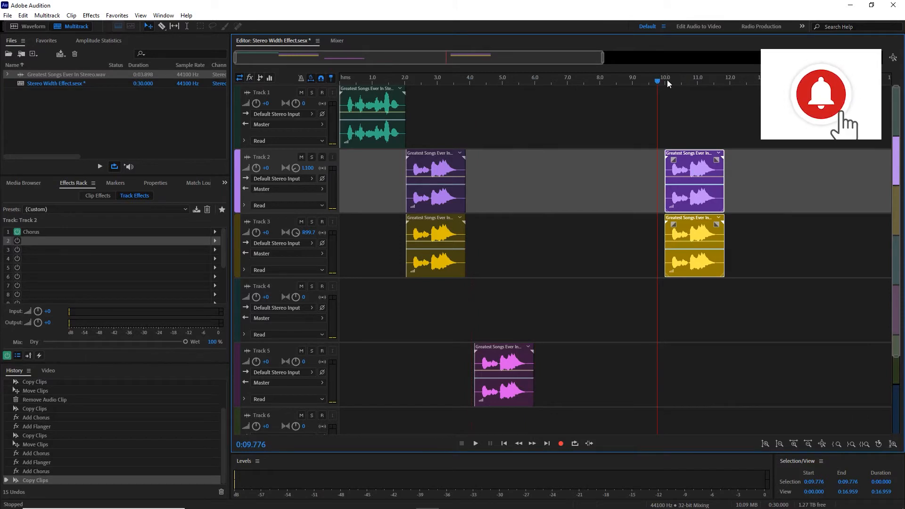
left_click(308, 168)
type("0")
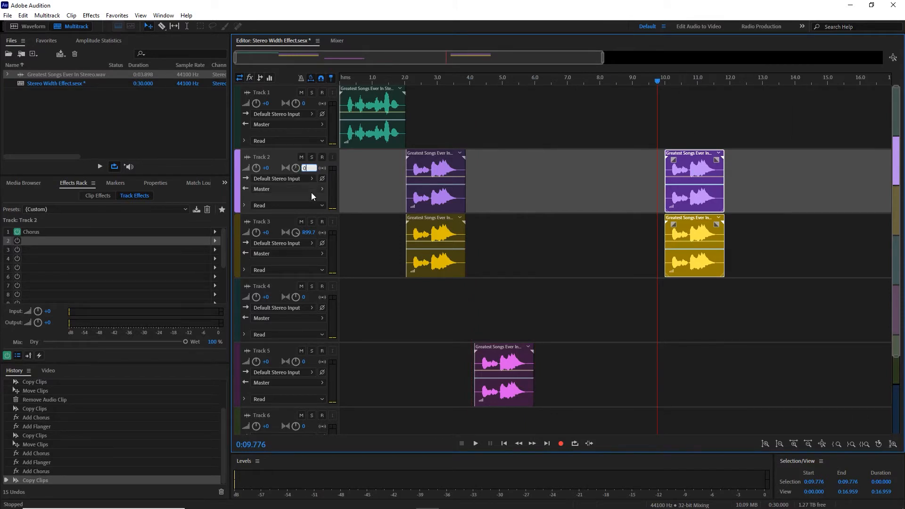
left_click(307, 232)
type("0")
left_click(656, 97)
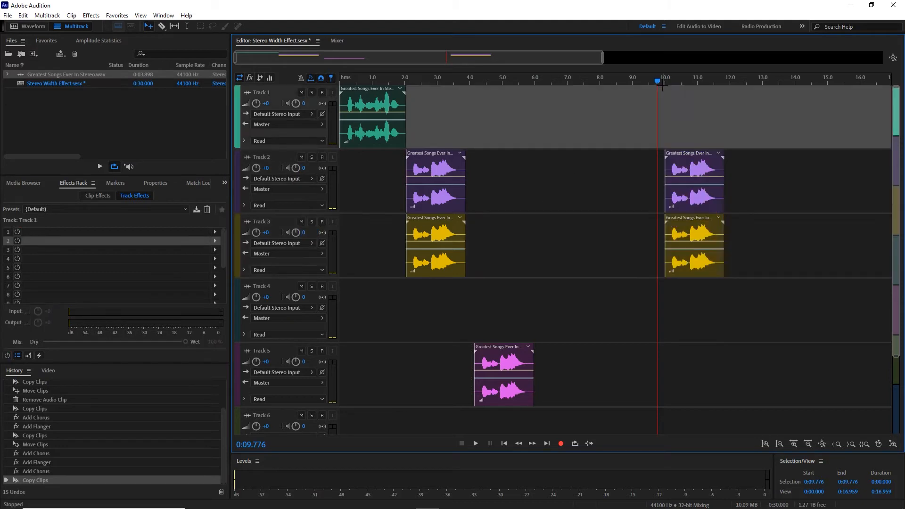
key("space")
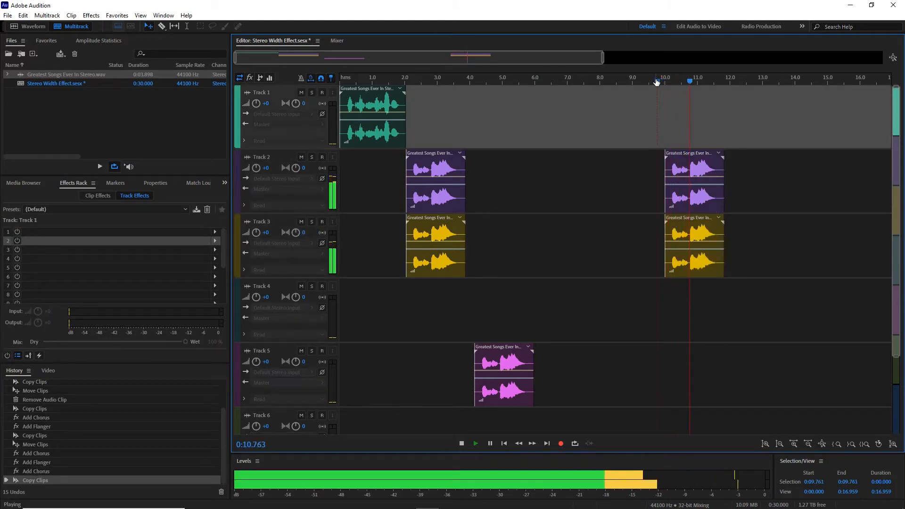
key("space")
Step: Automate the pan of the Track 2 clip at 0:10 from fully right at its start to fully left at its end
key("equal")
key("equal")
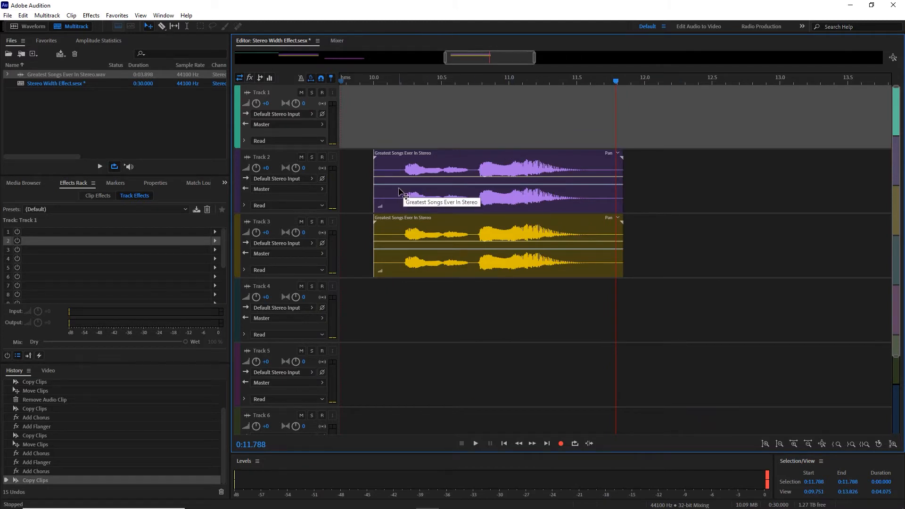
left_click(397, 190)
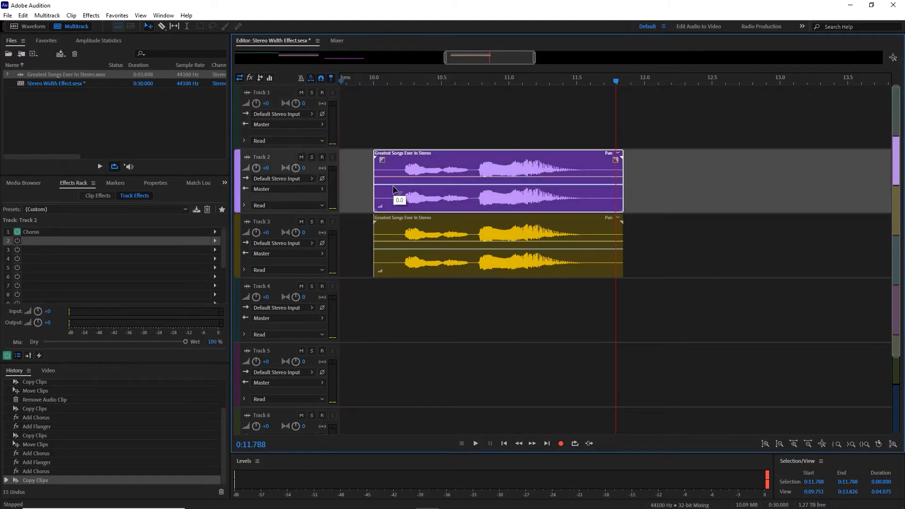
left_click(394, 190)
left_click_drag(394, 189, 404, 189)
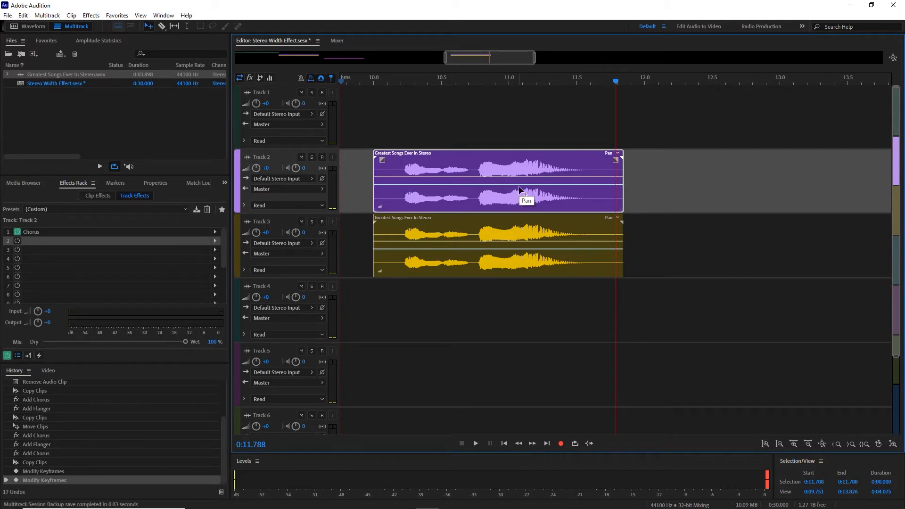
left_click(352, 193)
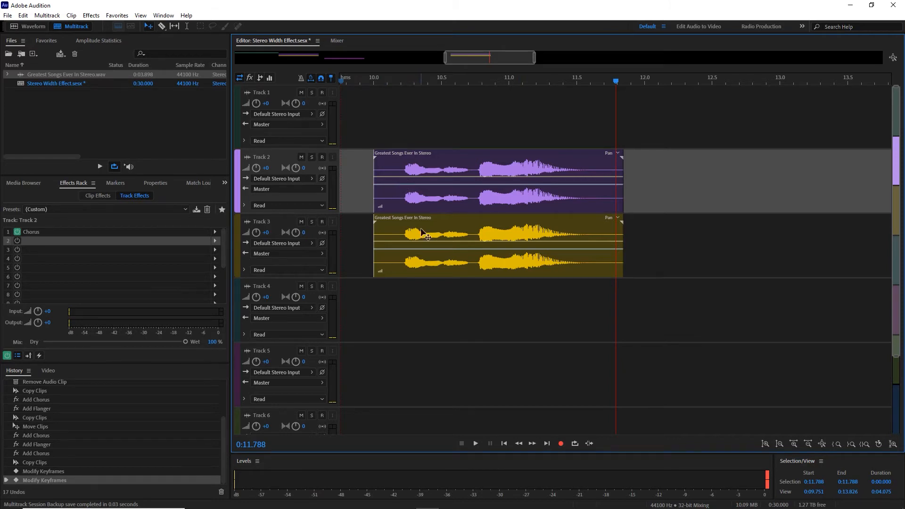
left_click_drag(407, 187, 365, 214)
key("ctrl+z")
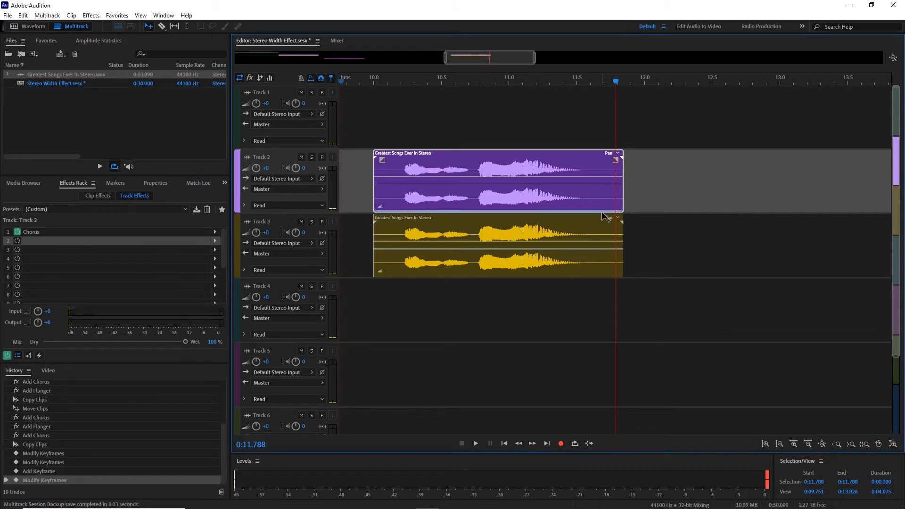
left_click_drag(605, 213, 615, 159)
Step: Solo Track 2 and play its pan-automated clip from about 0:09.876
left_click(312, 158)
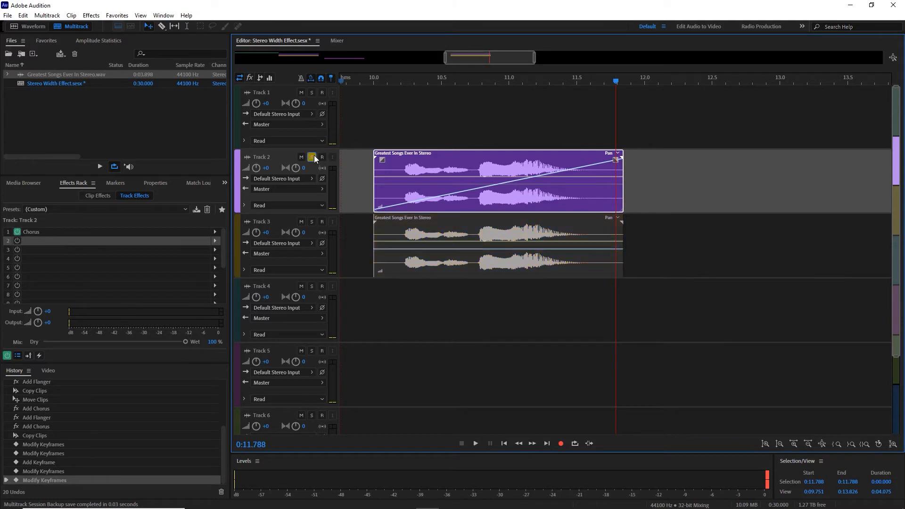
left_click(356, 82)
key("space")
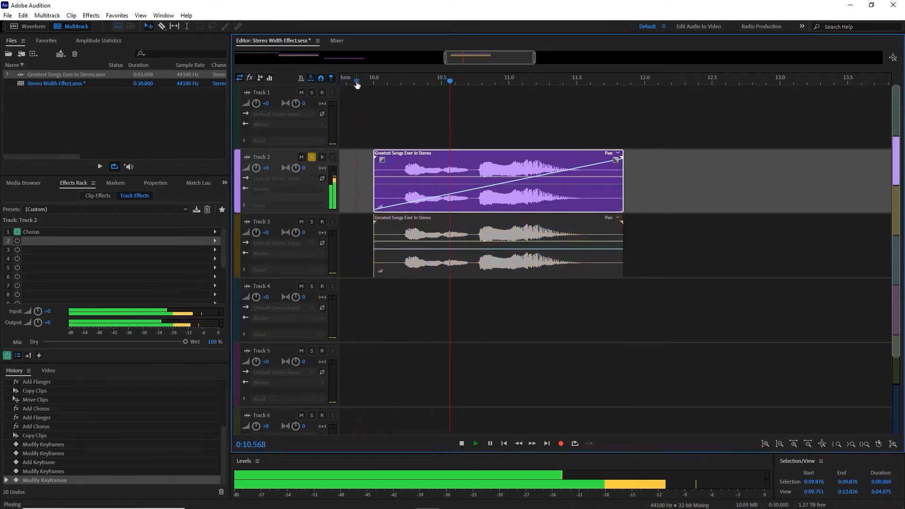
key("space")
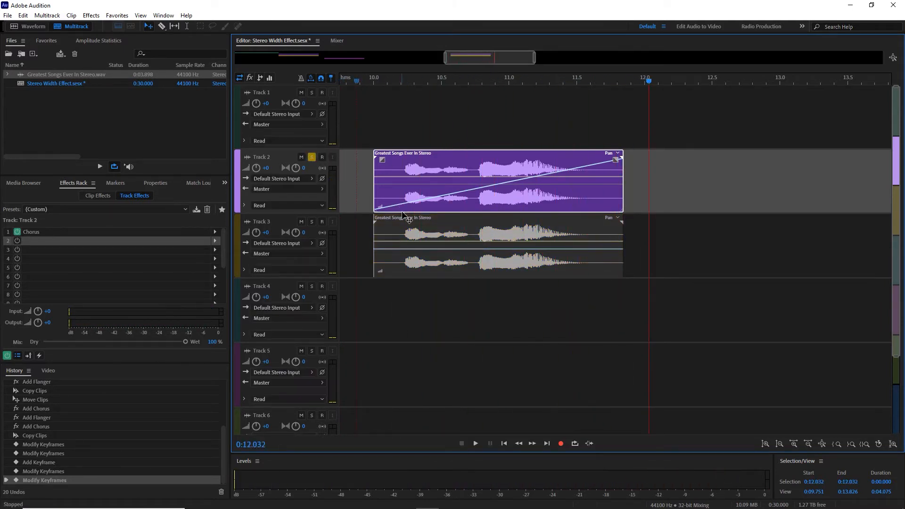
Step: Automate the pan of the Track 3 clip at 0:10 from fully left at its start to fully right at its end
left_click(406, 241)
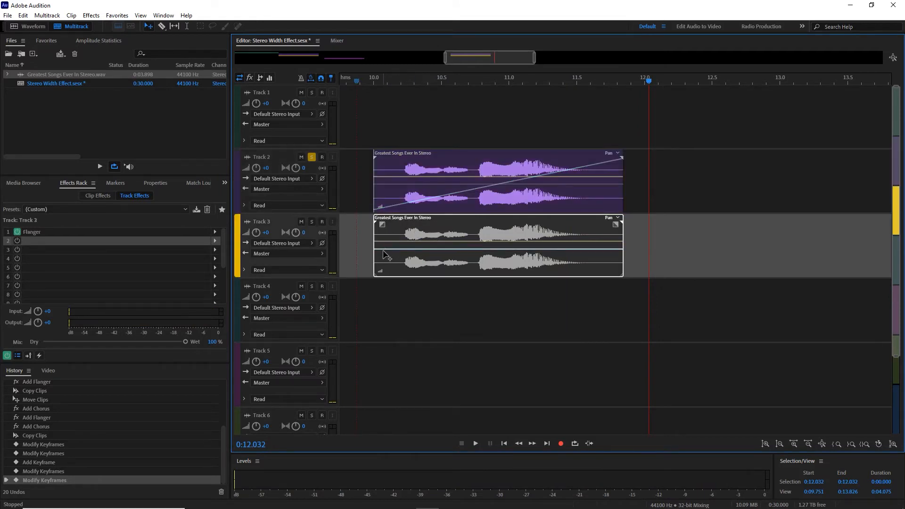
left_click(382, 249)
left_click_drag(382, 249, 383, 220)
left_click_drag(613, 228, 621, 287)
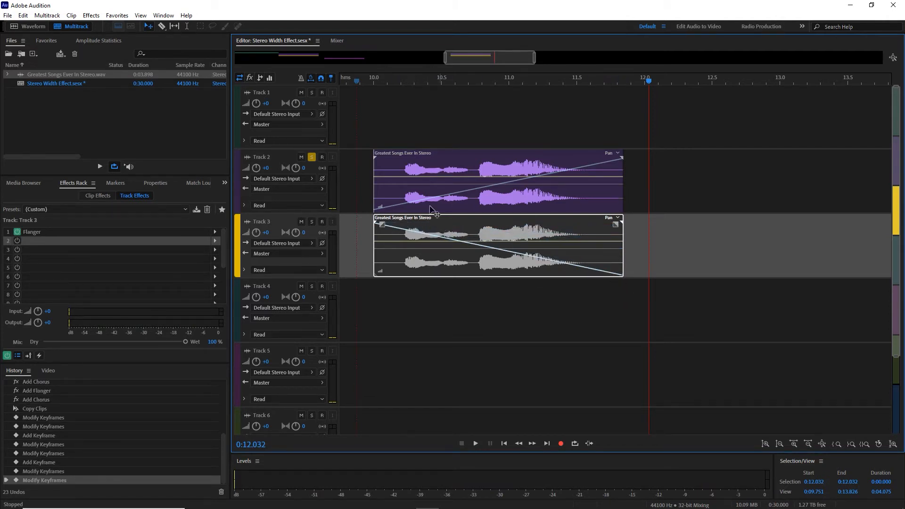
Step: Unsolo Track 2 and play the two oppositely panned clips together from 0:09.827
left_click(311, 158)
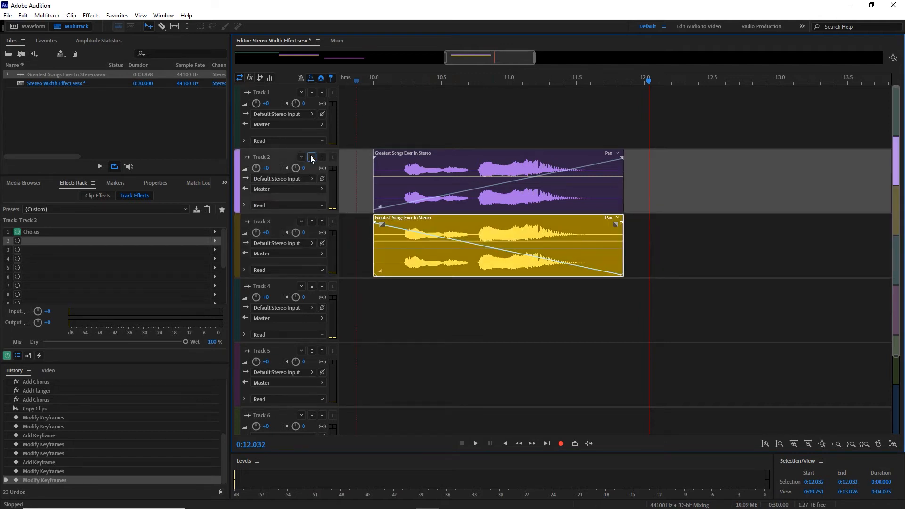
left_click(415, 176)
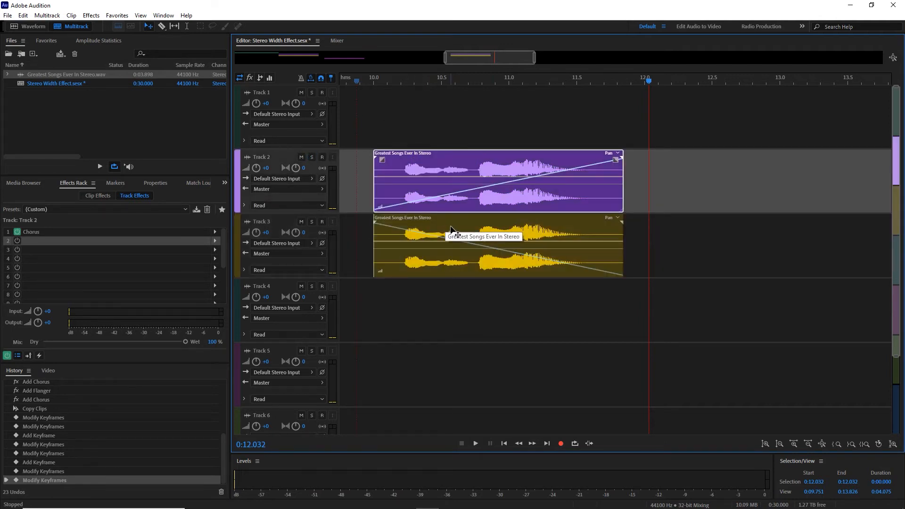
left_click(448, 230)
left_click(350, 81)
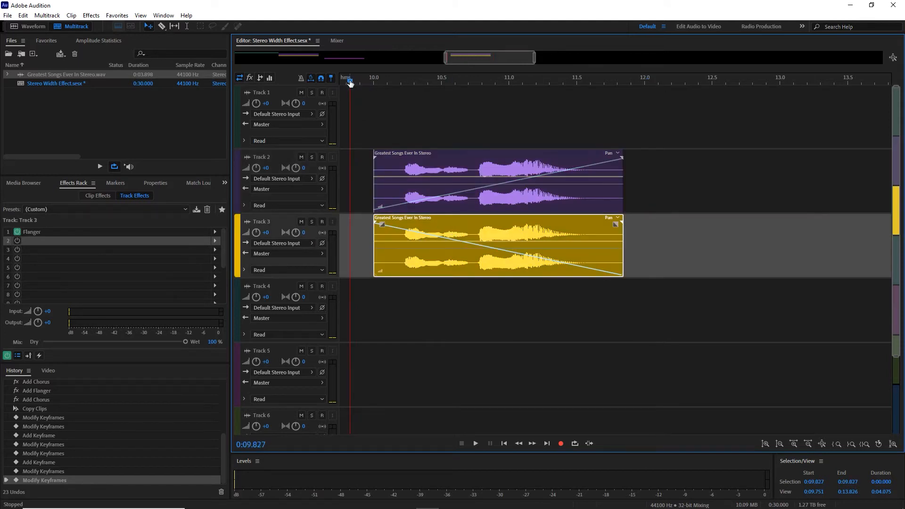
key("space")
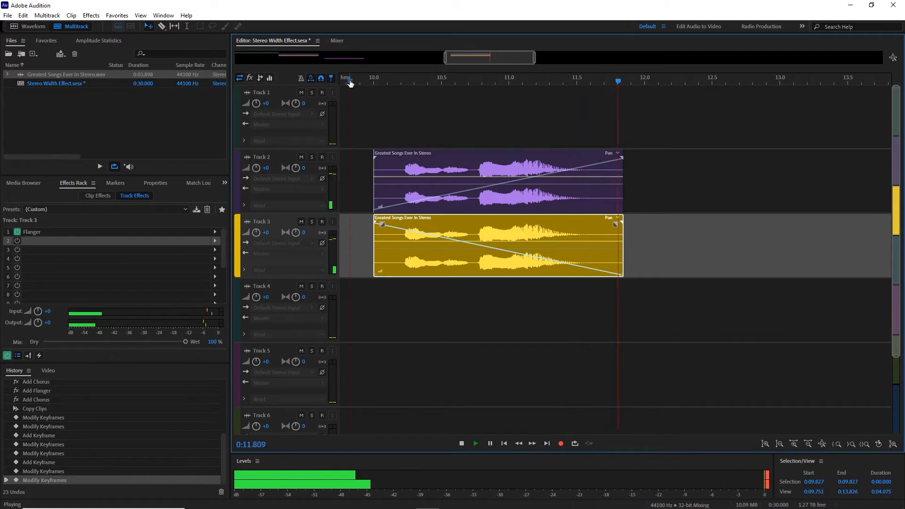
key("space")
Step: Set the pan of Track 2 to -100 and the pan of Track 3 to 100
key("backslash")
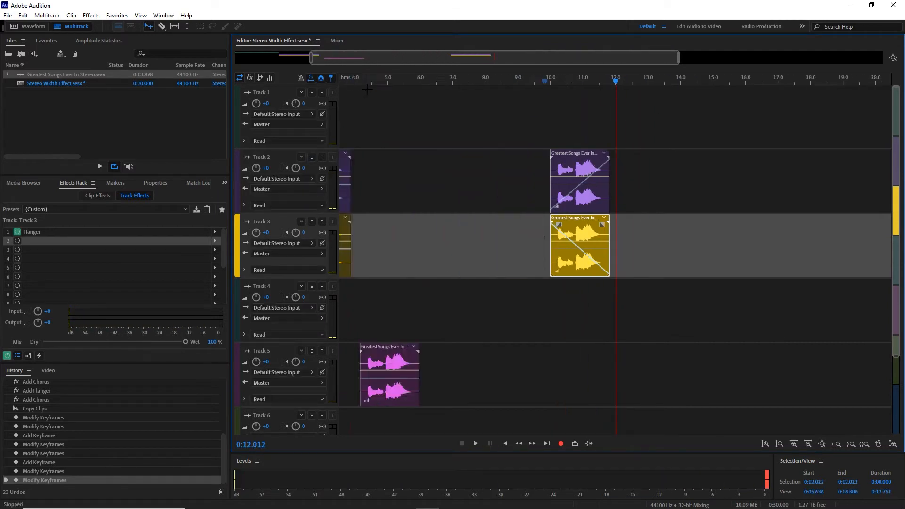
left_click(267, 169)
left_click(303, 168)
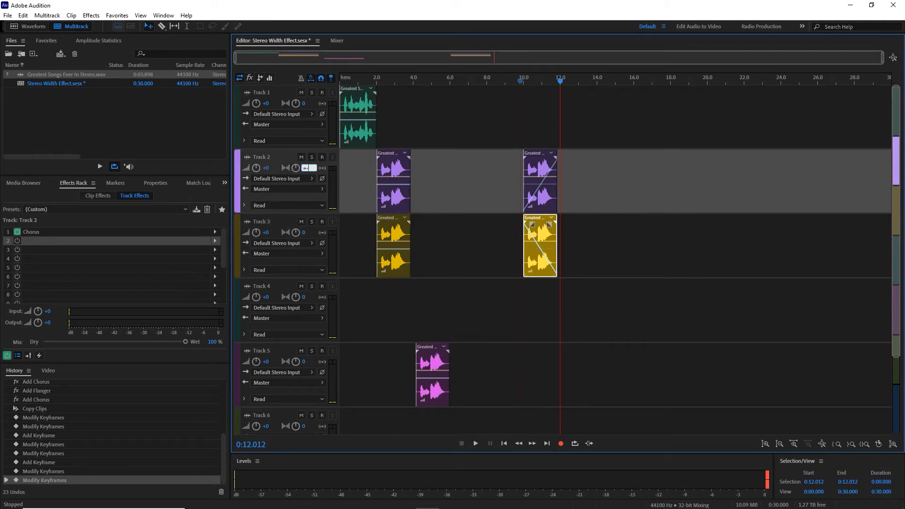
type("-100")
left_click(301, 233)
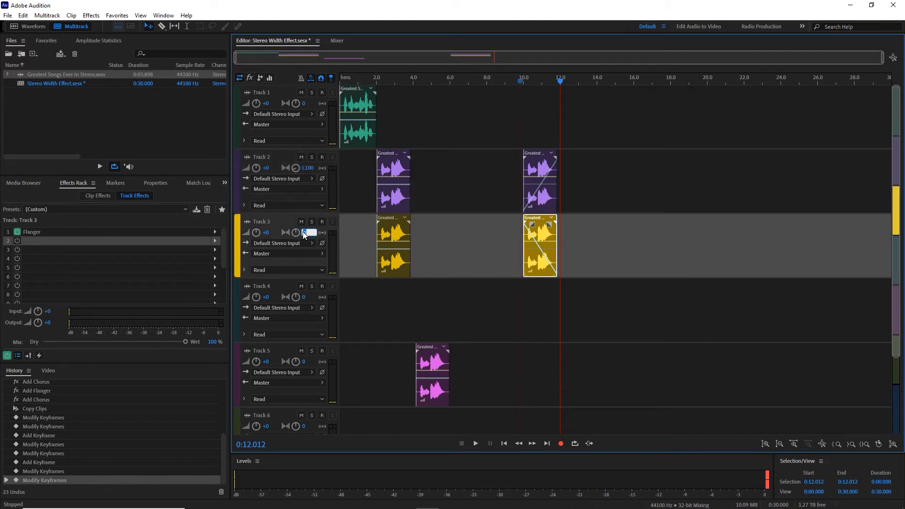
type("100")
key("Return")
Step: Open Greatest Songs Ever In Stereo.wav in the waveform editor and play it from 0:00.136
double_click(55, 75)
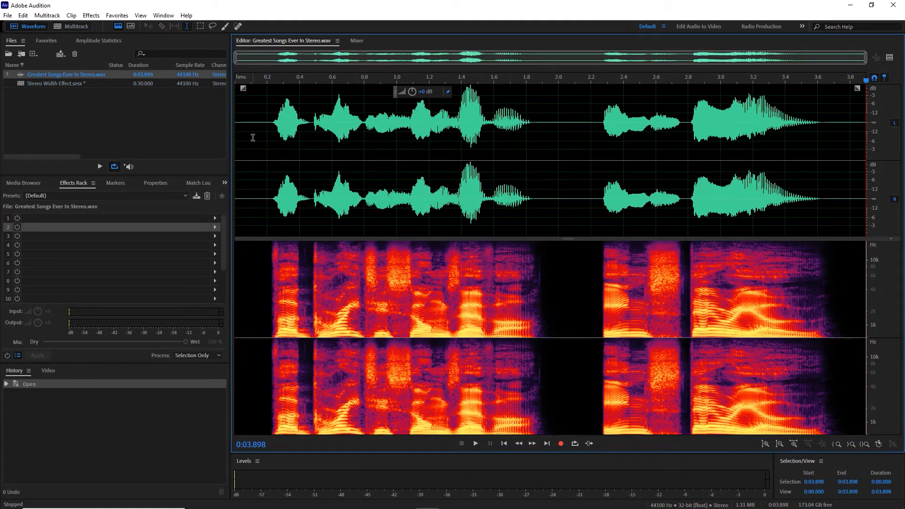
left_click(257, 142)
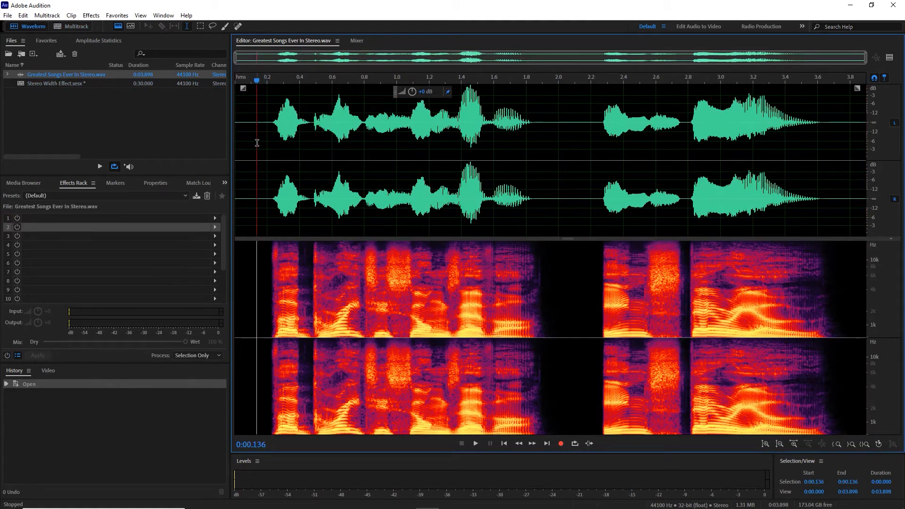
key("space")
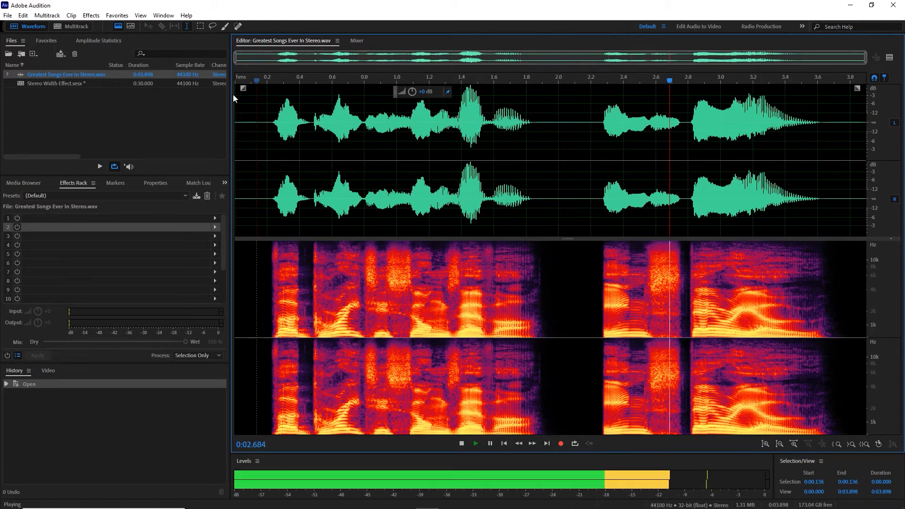
Step: Preview the Doppler Shifter with the Being Spun in Circles preset on the original file and close the effect without applying it
left_click(114, 17)
left_click(93, 17)
left_click(98, 19)
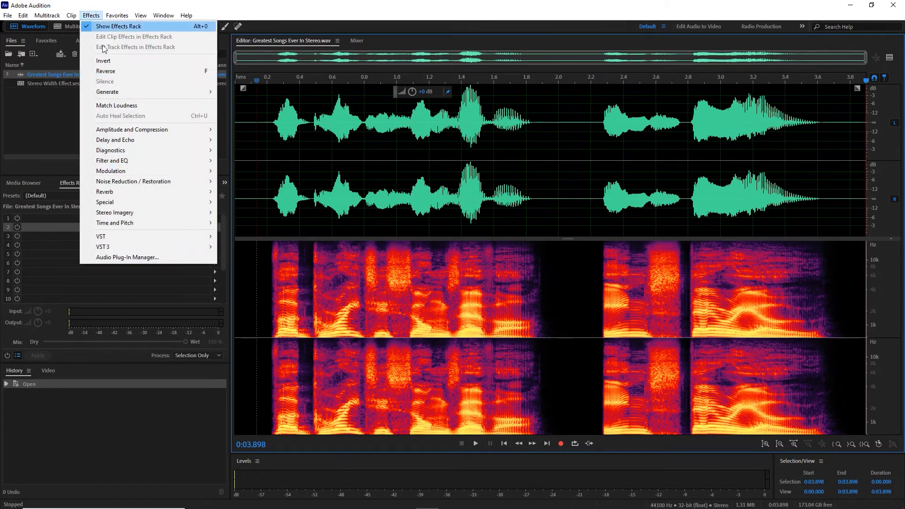
mouse_move(152, 202)
left_click(262, 212)
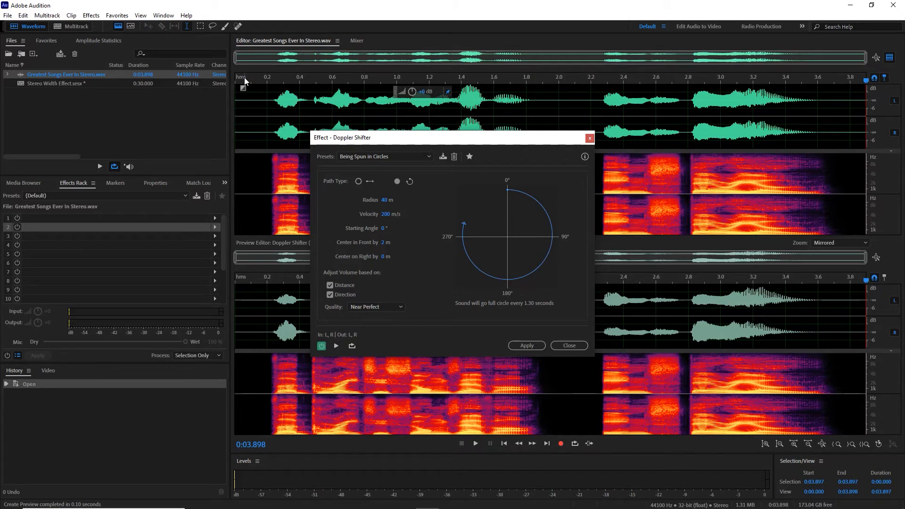
left_click(244, 78)
key("space")
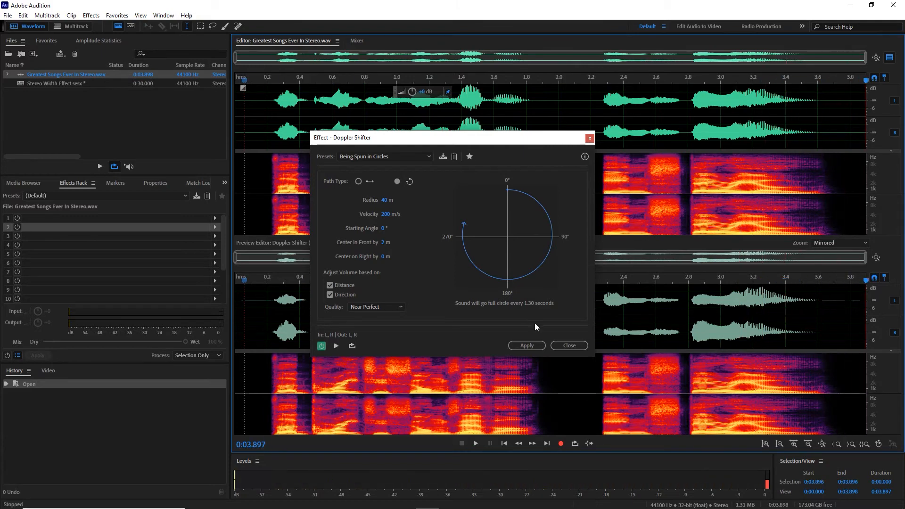
left_click(569, 345)
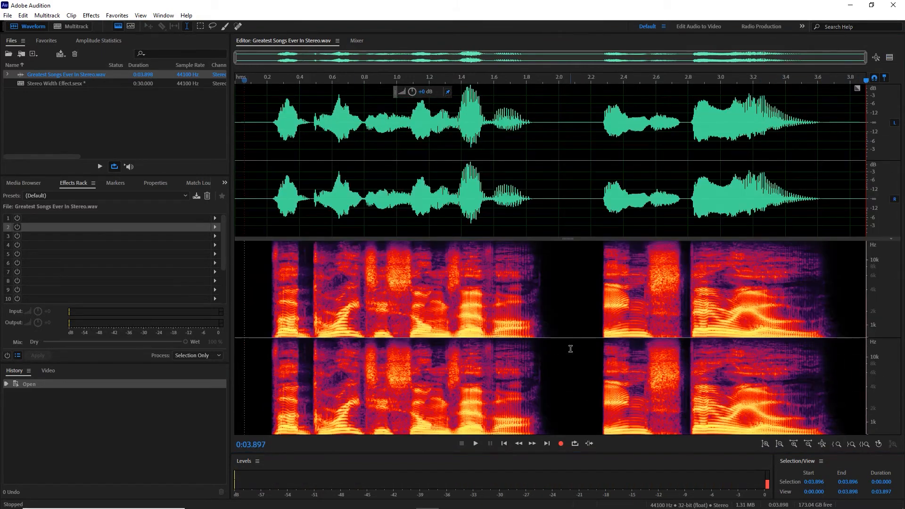
Step: Mix down the multitrack session's time selection from 0:00.000 to 0:04.022 to a new file and play it from 0:00.200
left_click(75, 27)
left_click_drag(376, 80, 288, 79)
left_click(414, 81)
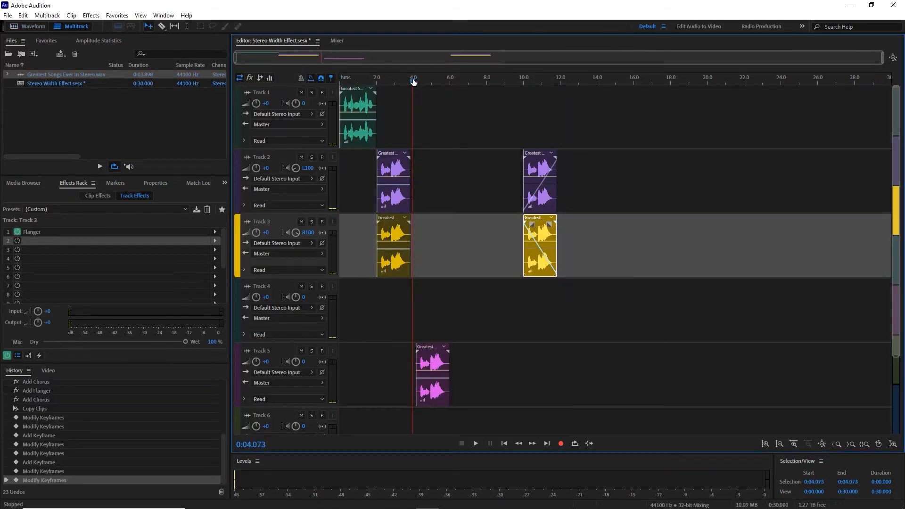
key("shift+Home")
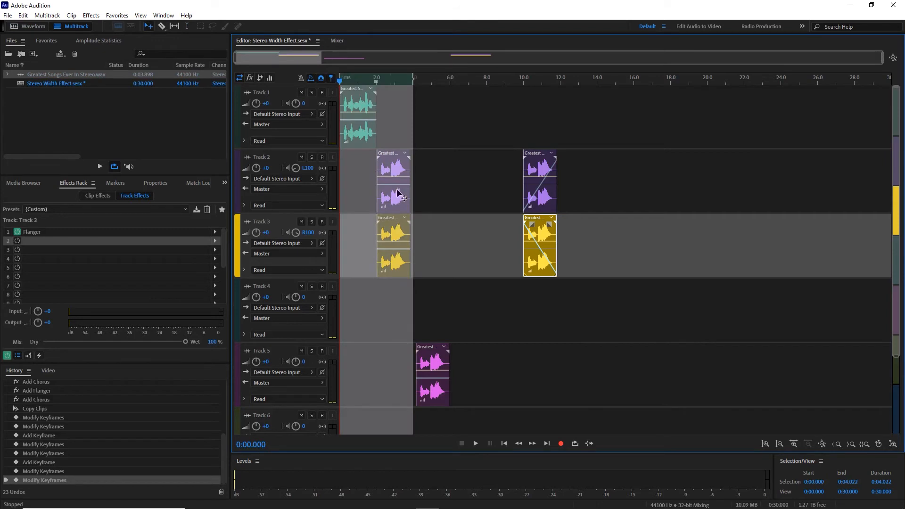
right_click(449, 186)
mouse_move(518, 305)
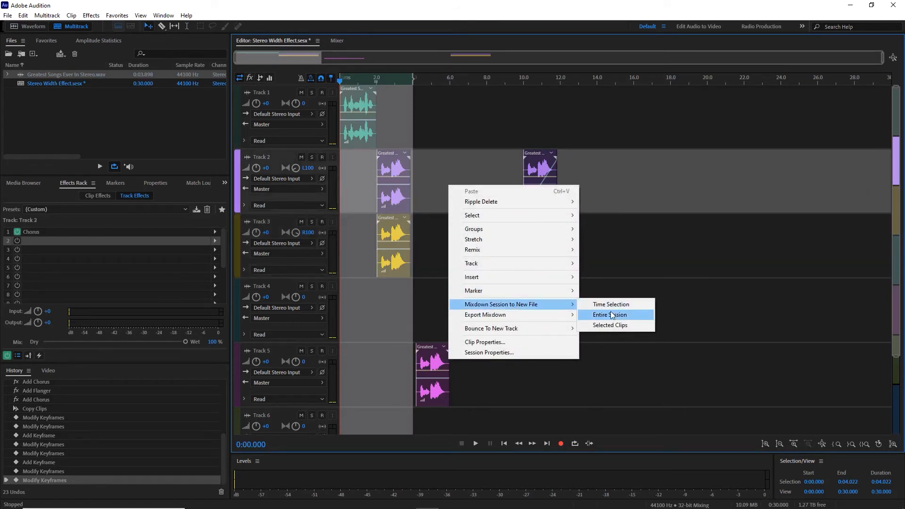
left_click(599, 311)
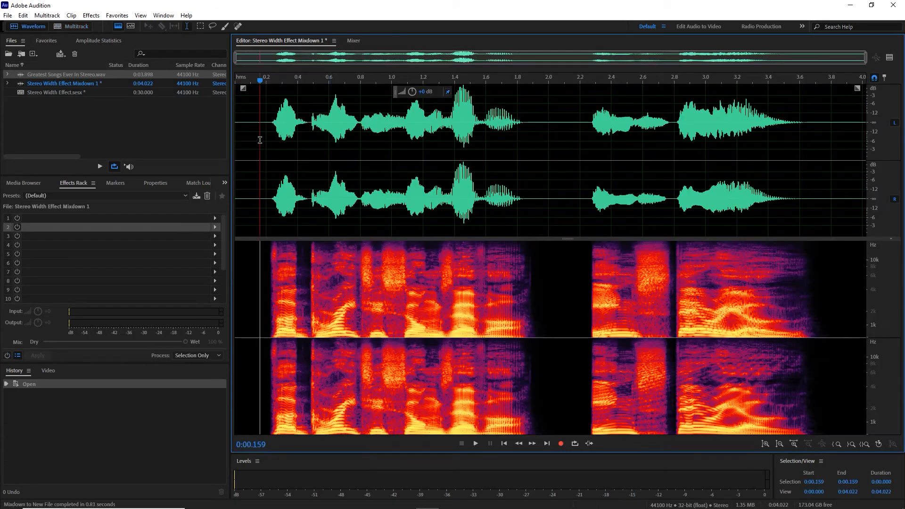
left_click(263, 151)
key("space")
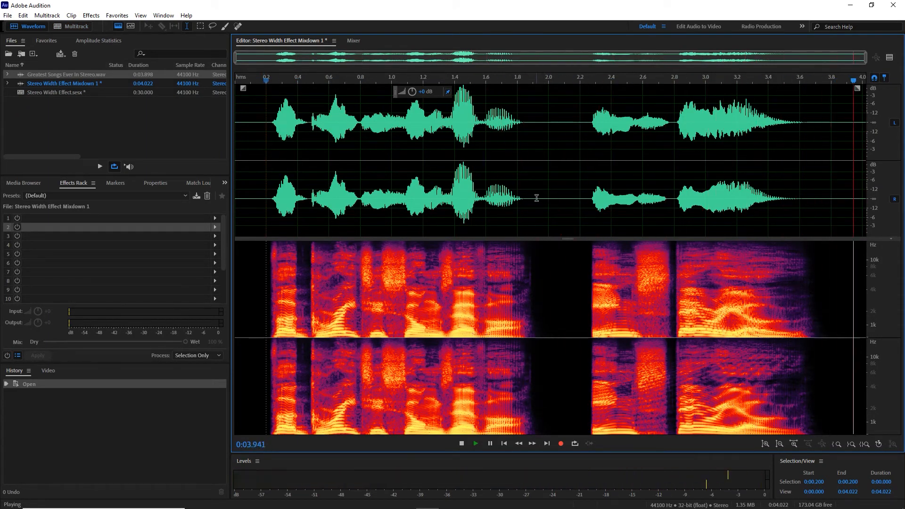
Step: Delete the mixdown's silent gap from 0:01.922 to 0:02.255, its opening 0.223 seconds and its closing 0.313 seconds, and play the trimmed file
left_click_drag(536, 198, 587, 202)
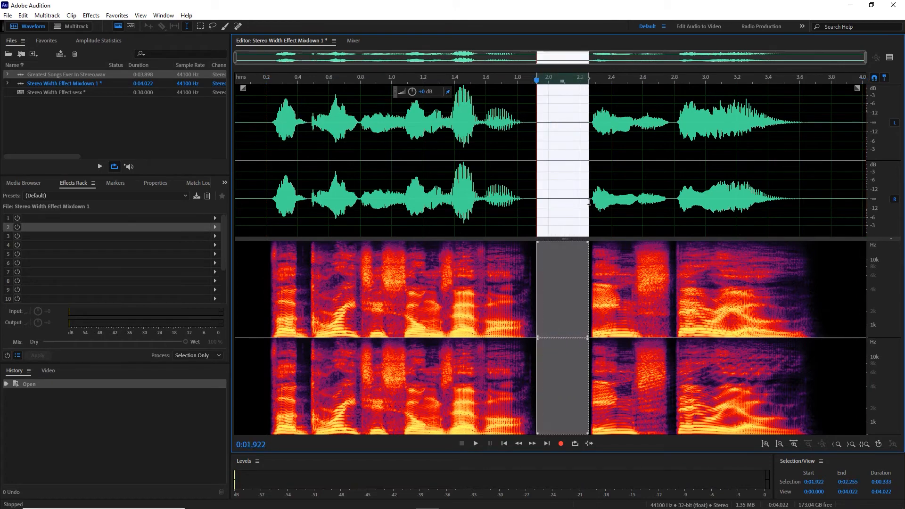
key("Delete")
left_click_drag(273, 195, 235, 196)
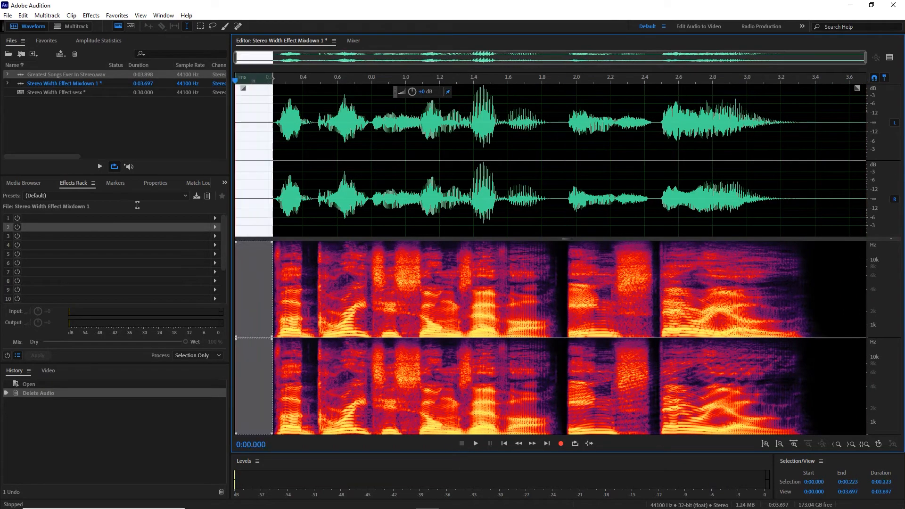
key("Delete")
left_click_drag(809, 203, 866, 204)
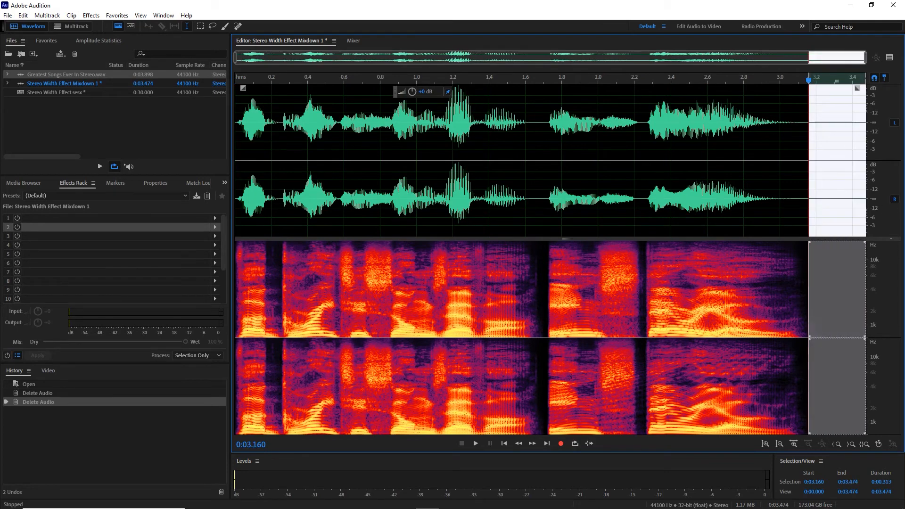
key("Delete")
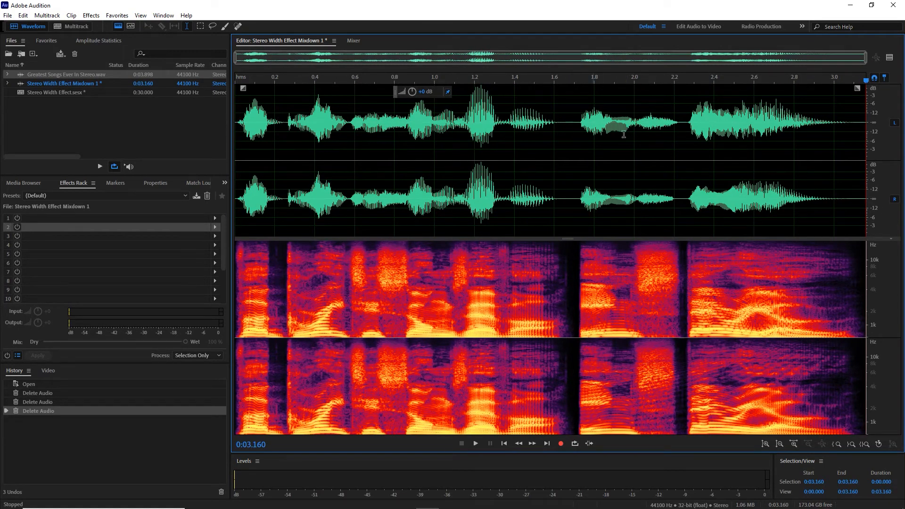
key("space")
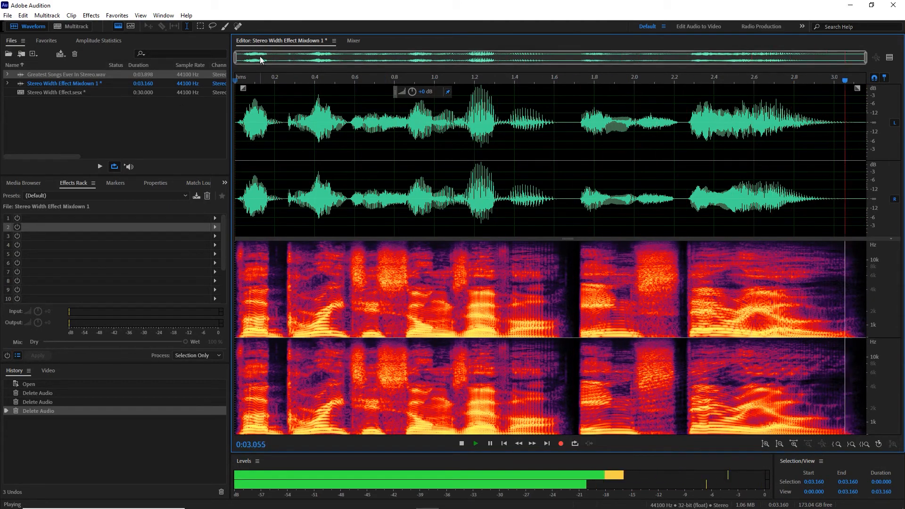
Step: Apply the Doppler Shifter with the Being Spun in Circles preset to the whole trimmed mixdown and play the processed audio from near its start
left_click(91, 15)
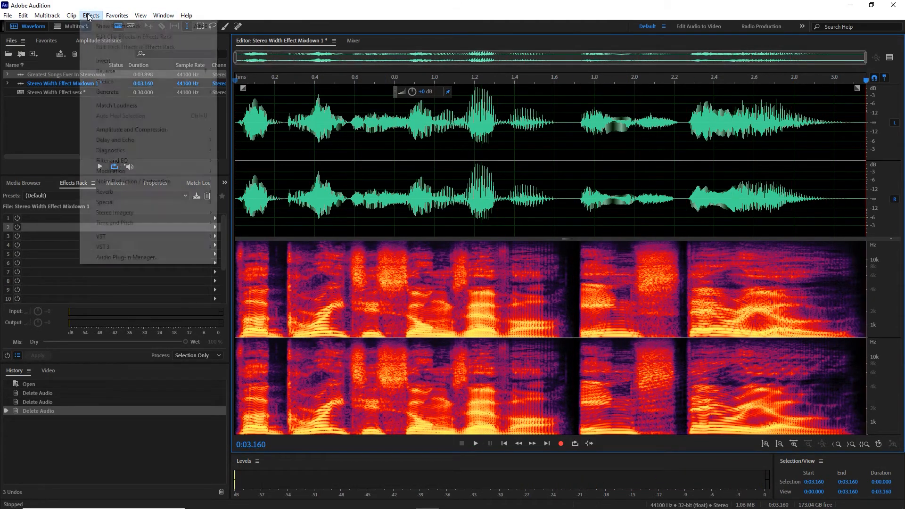
mouse_move(154, 203)
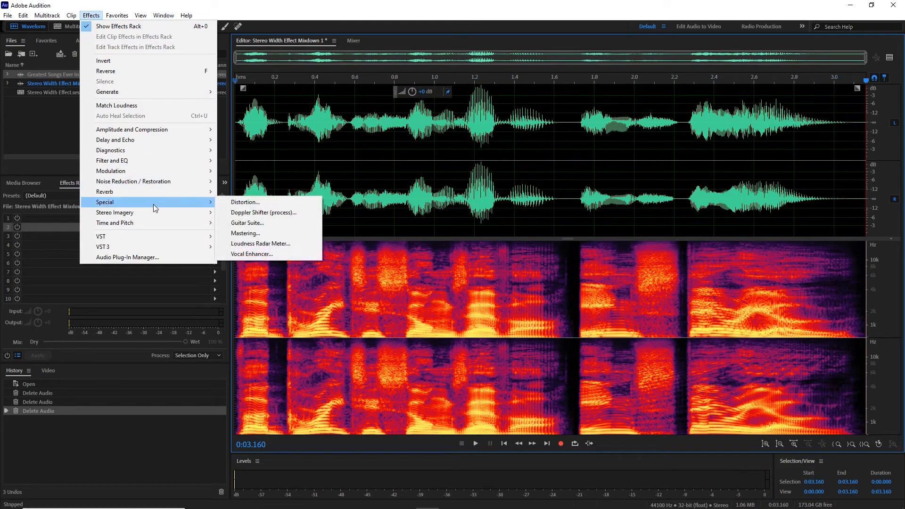
left_click(250, 213)
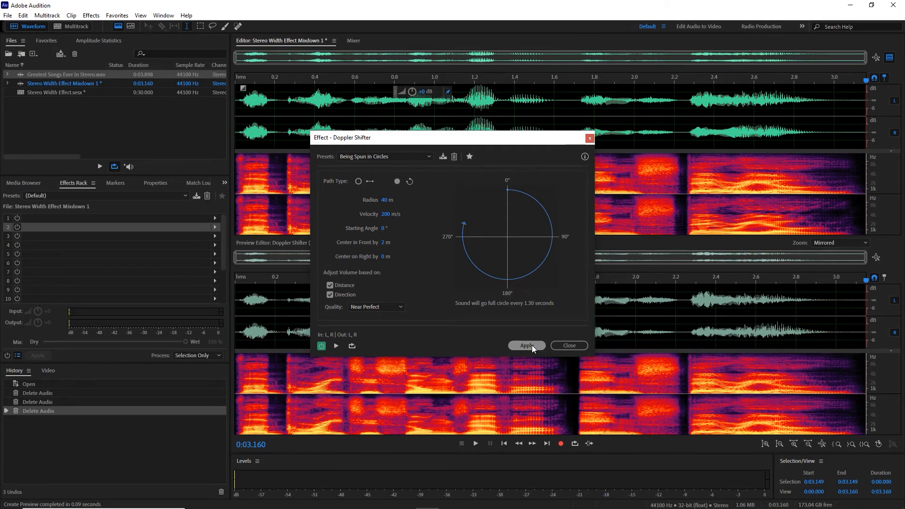
left_click(527, 346)
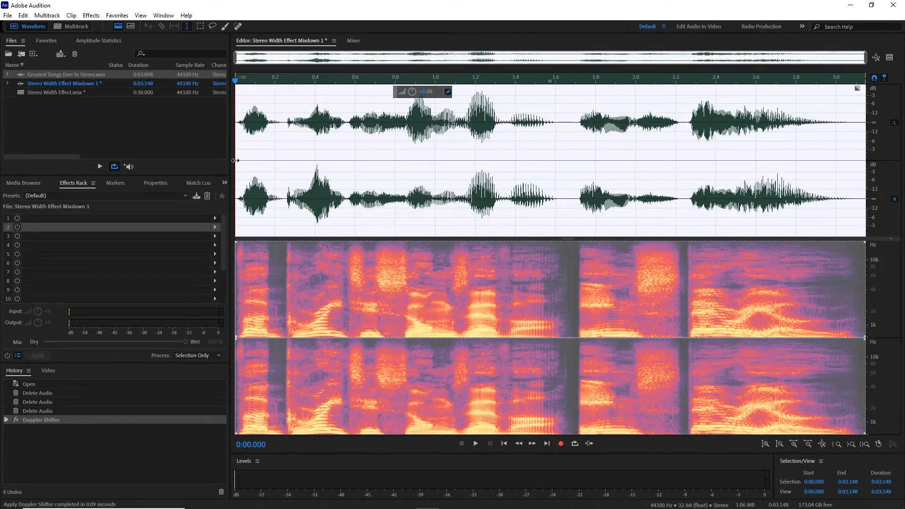
left_click(239, 137)
key("space")
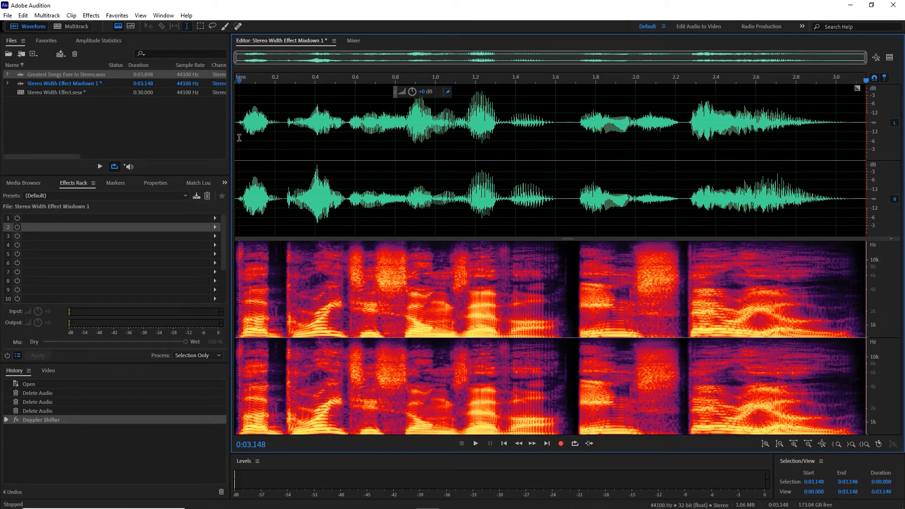
Step: Add a Parametric Equalizer to the first effects rack slot and load the Loudness Maximizer preset
left_click(215, 218)
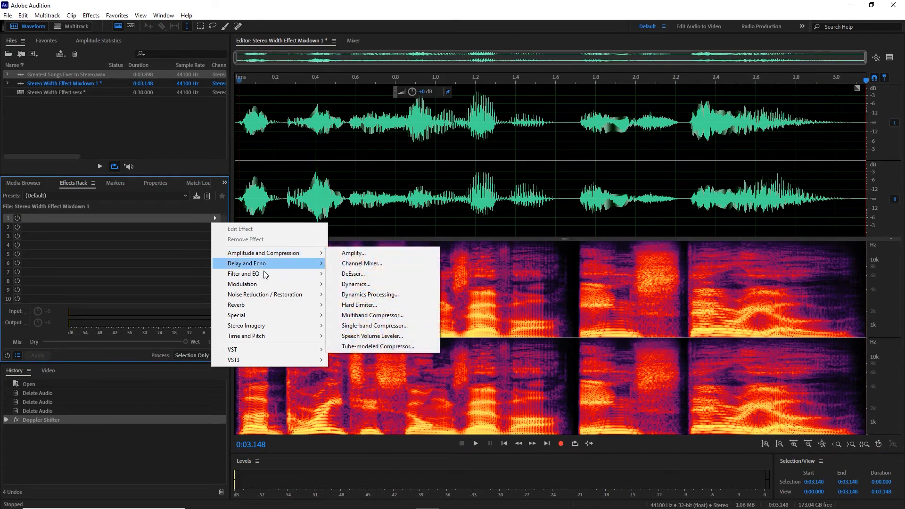
mouse_move(267, 283)
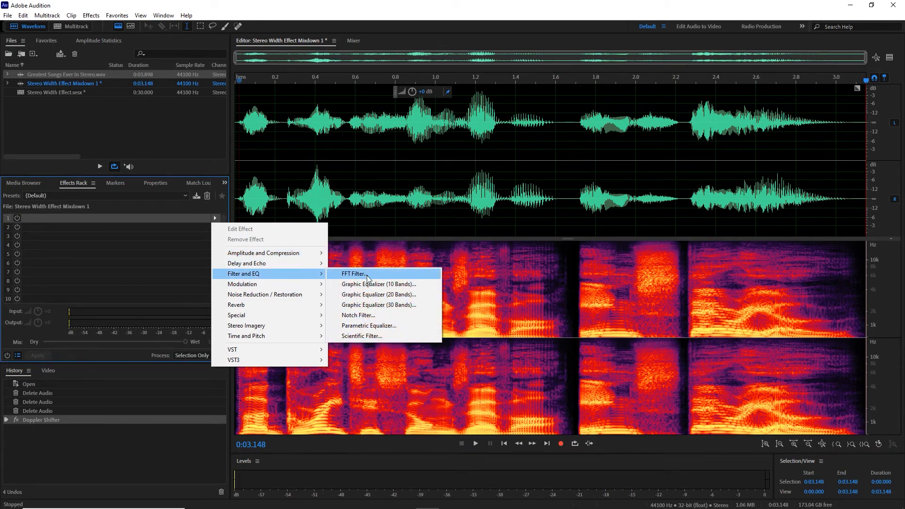
left_click(364, 324)
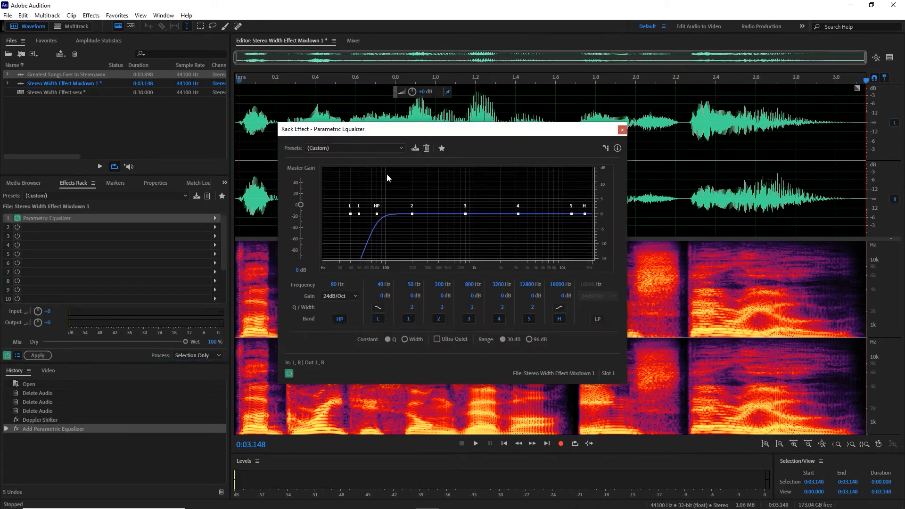
left_click(374, 148)
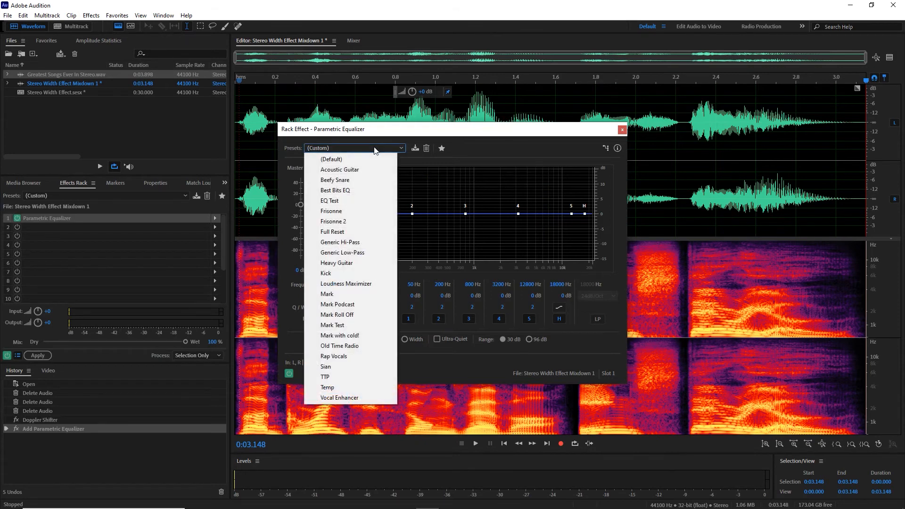
left_click(360, 284)
Step: Enable the equalizer's high-pass band, set its frequency to 80 Hz and close the equalizer
left_click(340, 319)
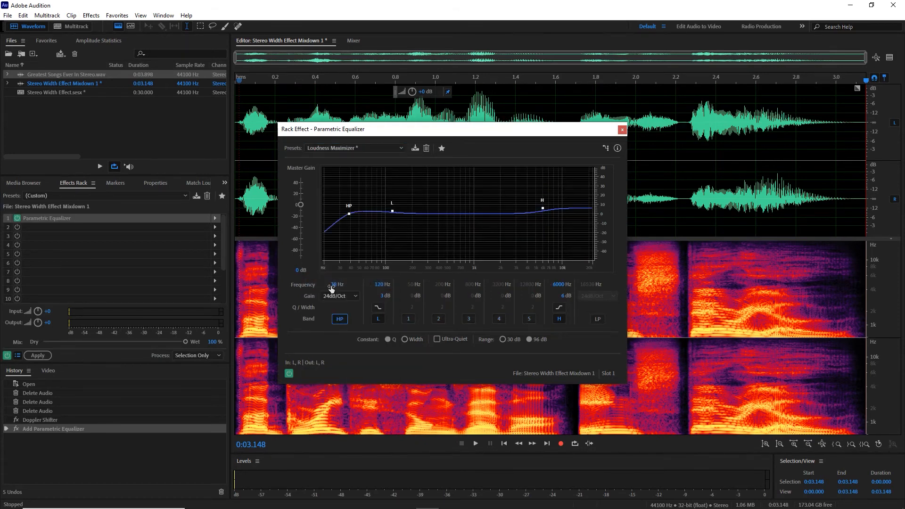
left_click(332, 285)
type("80")
key("Return")
left_click(622, 130)
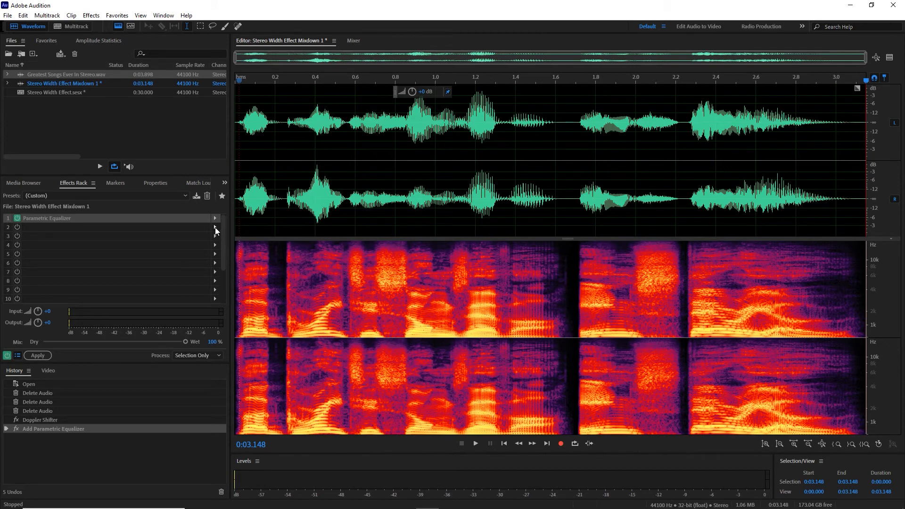
Step: Add Dynamics to the second rack slot with the Default preset, and enable its compressor with a ratio of 3
left_click(215, 227)
mouse_move(269, 273)
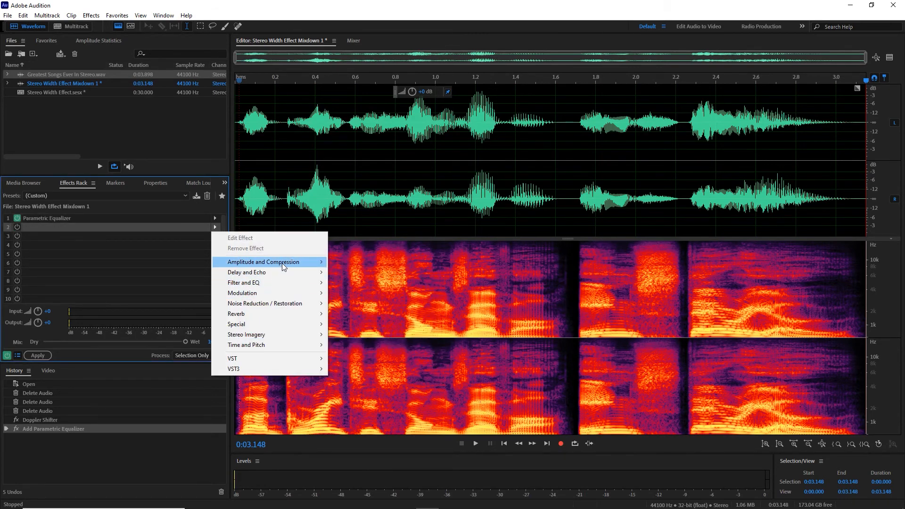
left_click(373, 293)
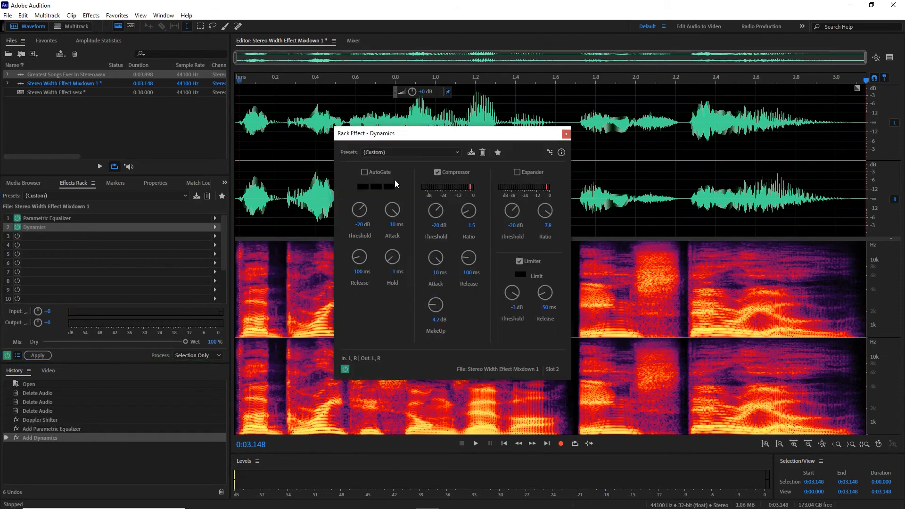
left_click(408, 152)
left_click(400, 162)
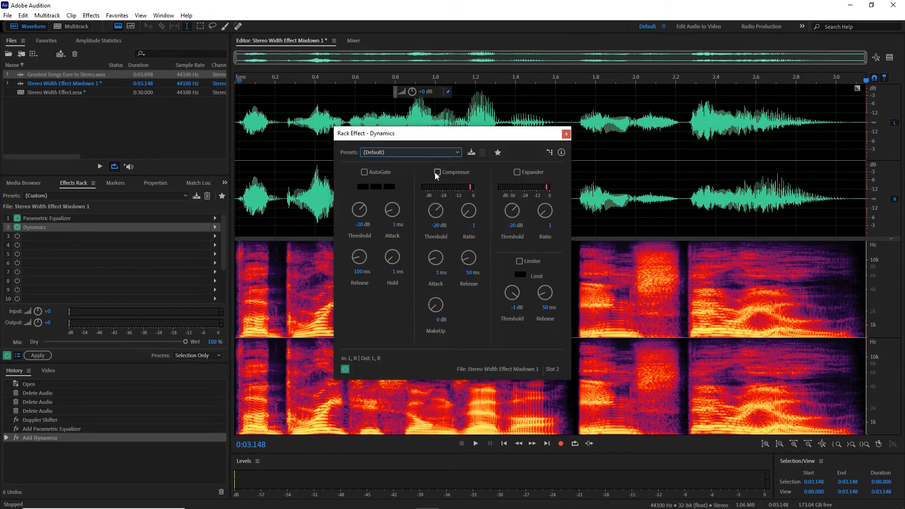
left_click(473, 226)
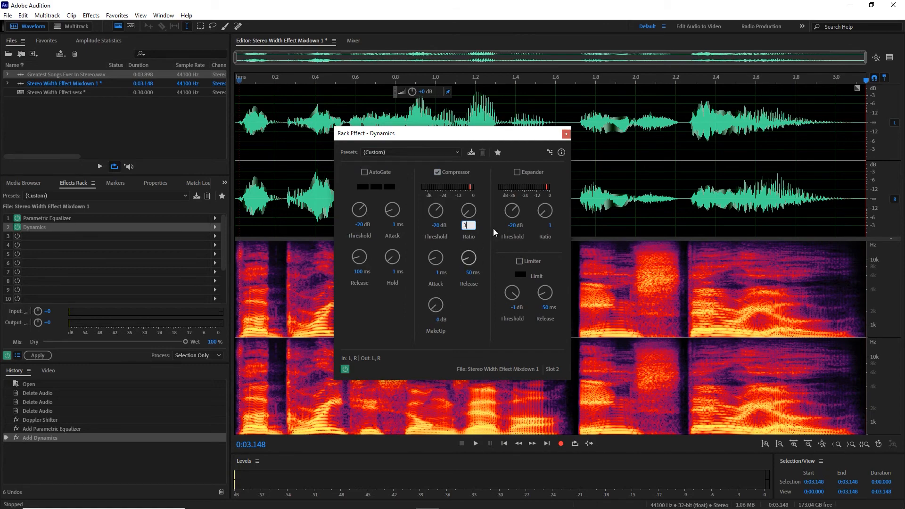
Step: Show the preview editor for the processed audio and raise the compressor's makeup gain to 9.2 dB
left_click(890, 57)
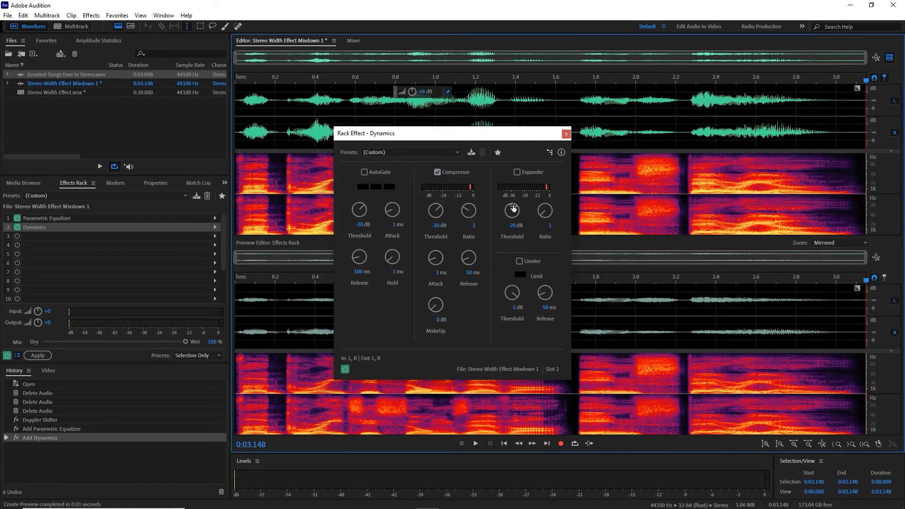
left_click(437, 321)
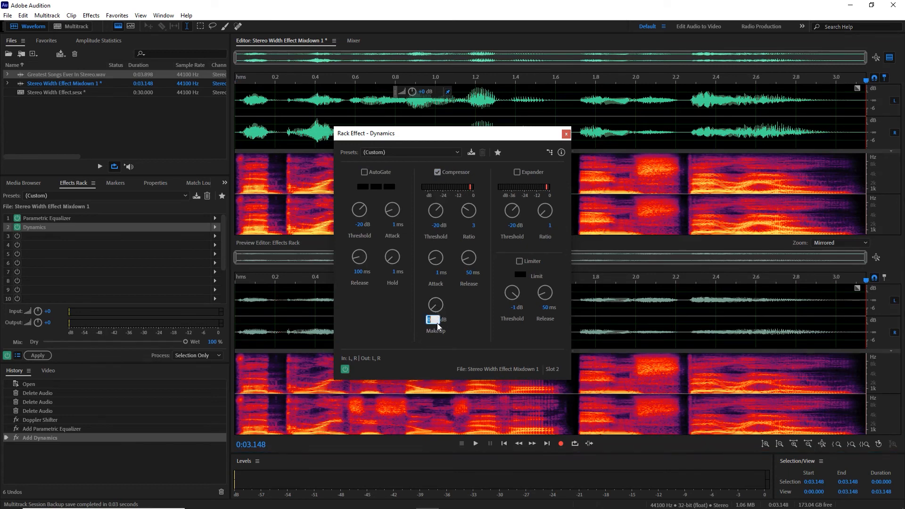
left_click(434, 326)
left_click_drag(437, 321, 453, 318)
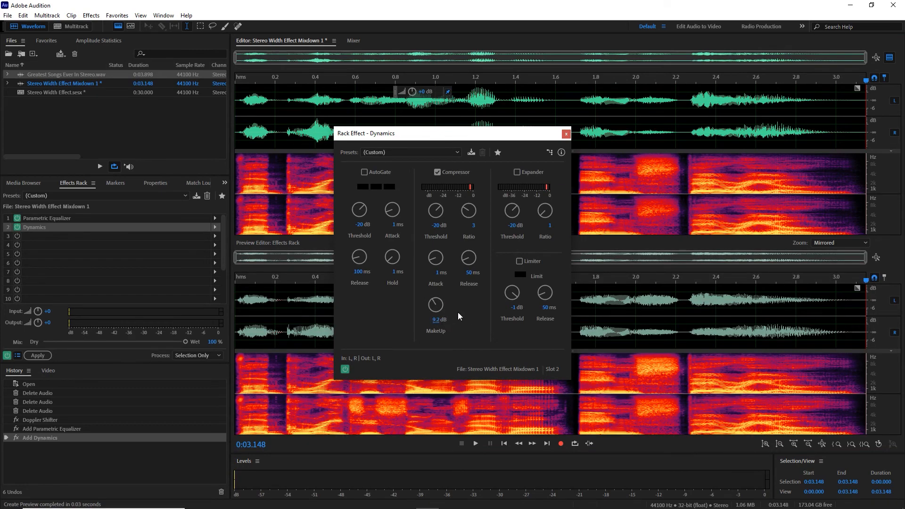
Step: Enable the limiter in Dynamics, close the effect and play the mixdown through the effects rack
left_click(519, 261)
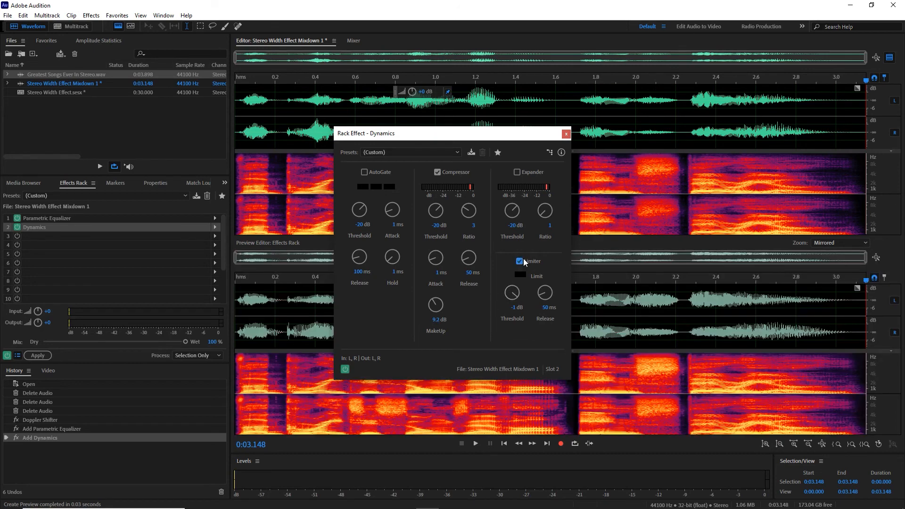
left_click(566, 134)
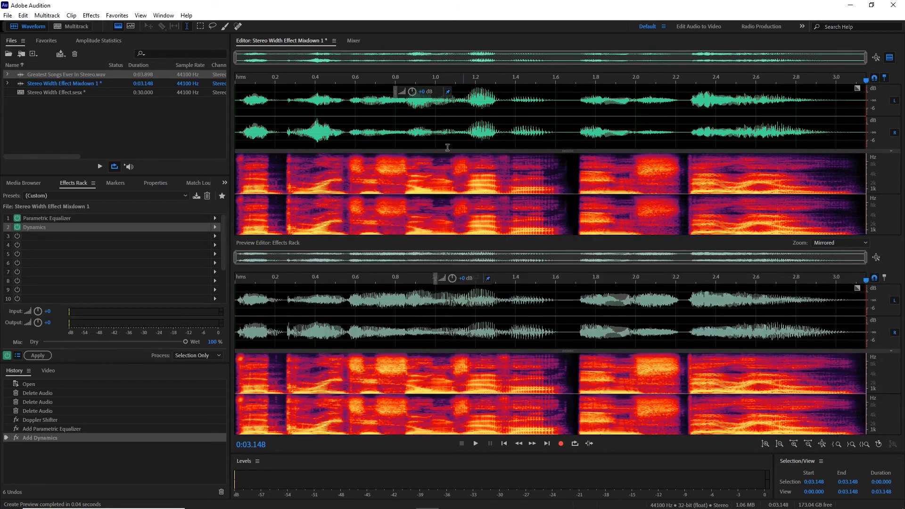
key("space")
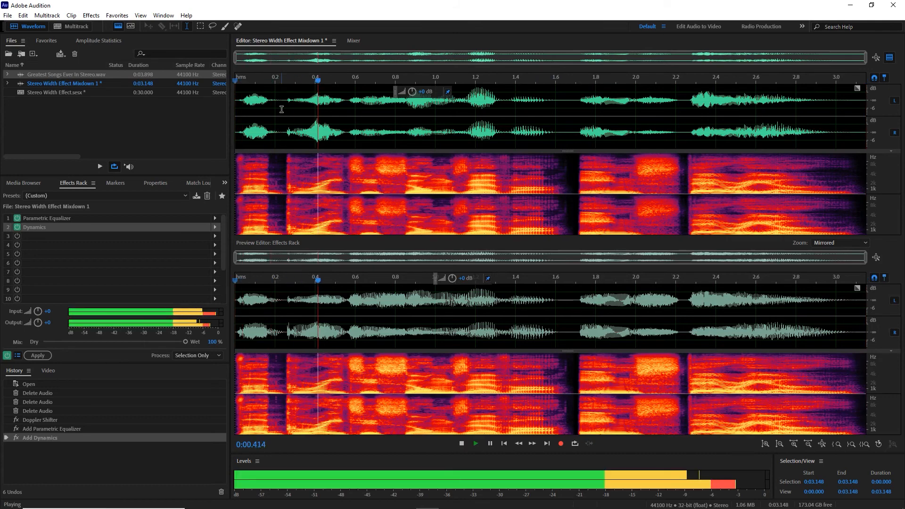